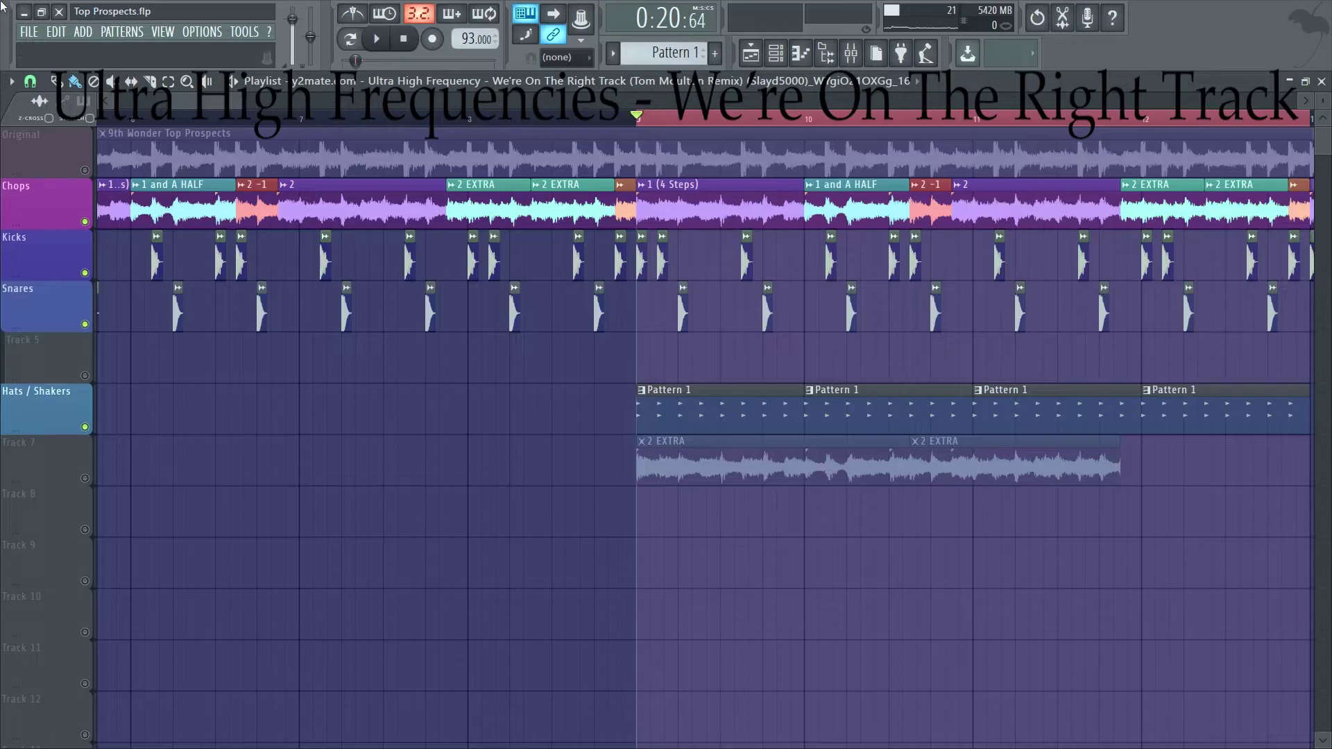
Turn the Pitch knob down in the 2 (Melody) channel's settings.
double_click(360, 210)
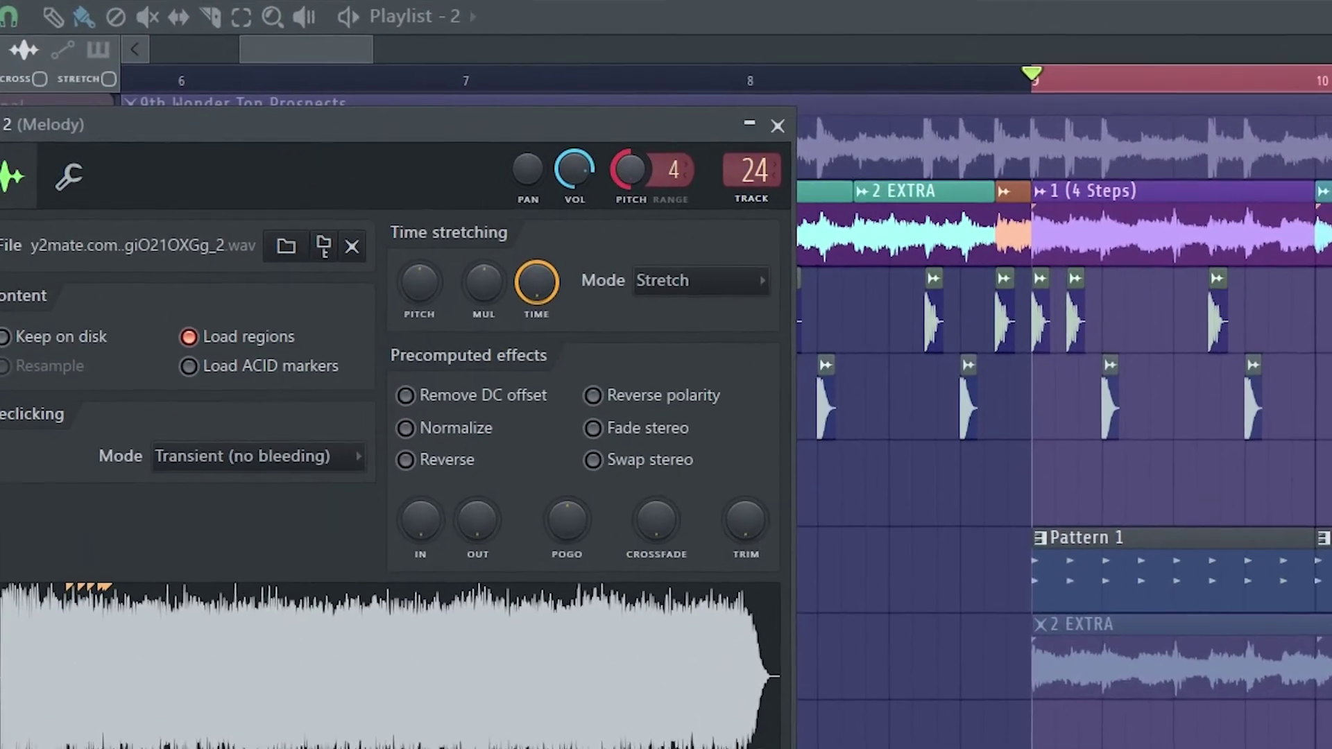
left_click_drag(586, 173, 636, 173)
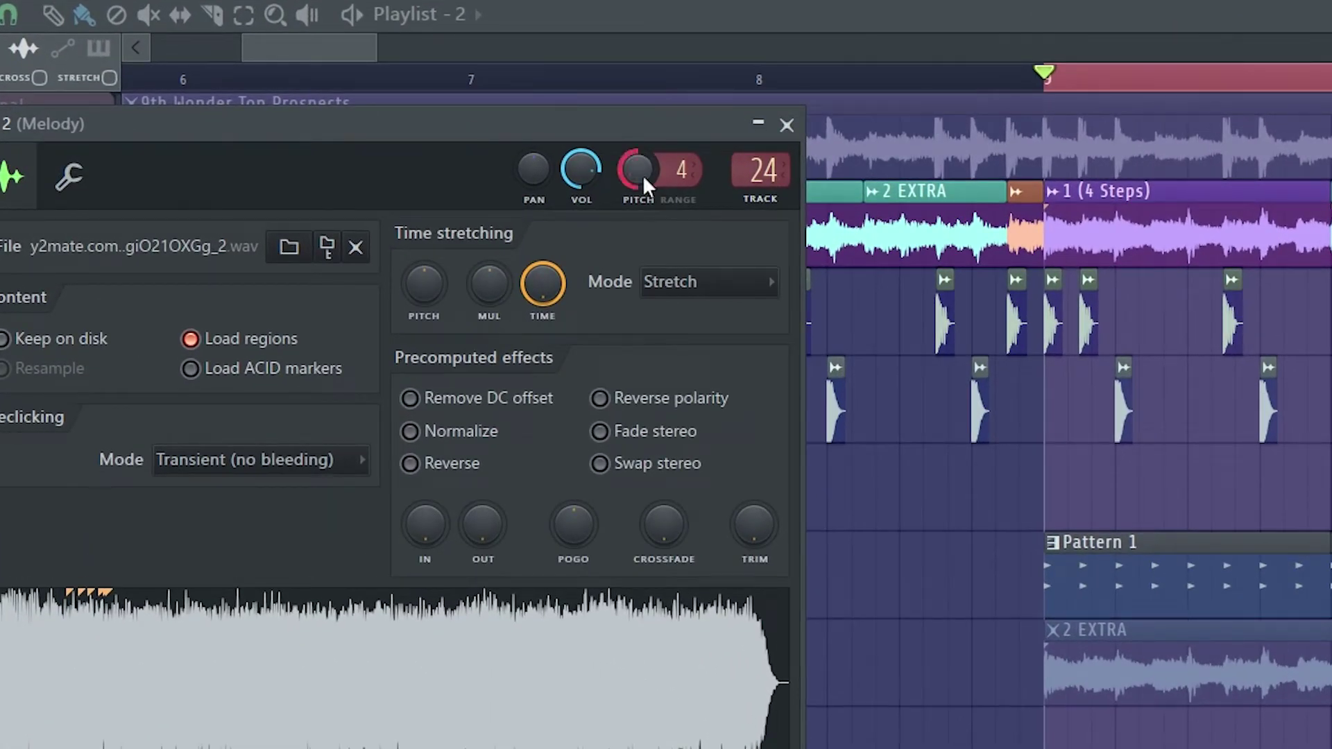
scroll(703, 184, "down", 1)
scroll(703, 184, "up", 1)
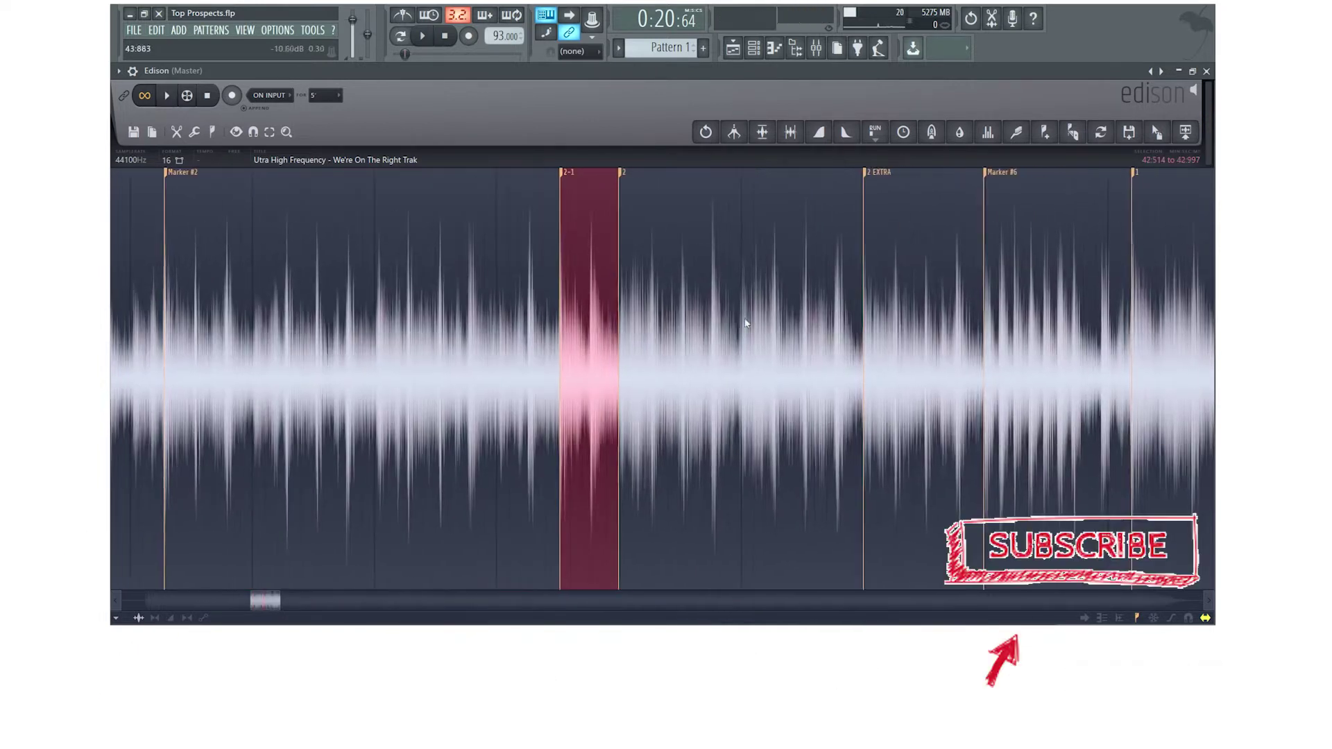
Play the sample in Edison and select from the 2 -1 marker to the 2 EXTRA marker.
key("space")
left_click_drag(506, 460, 1023, 479)
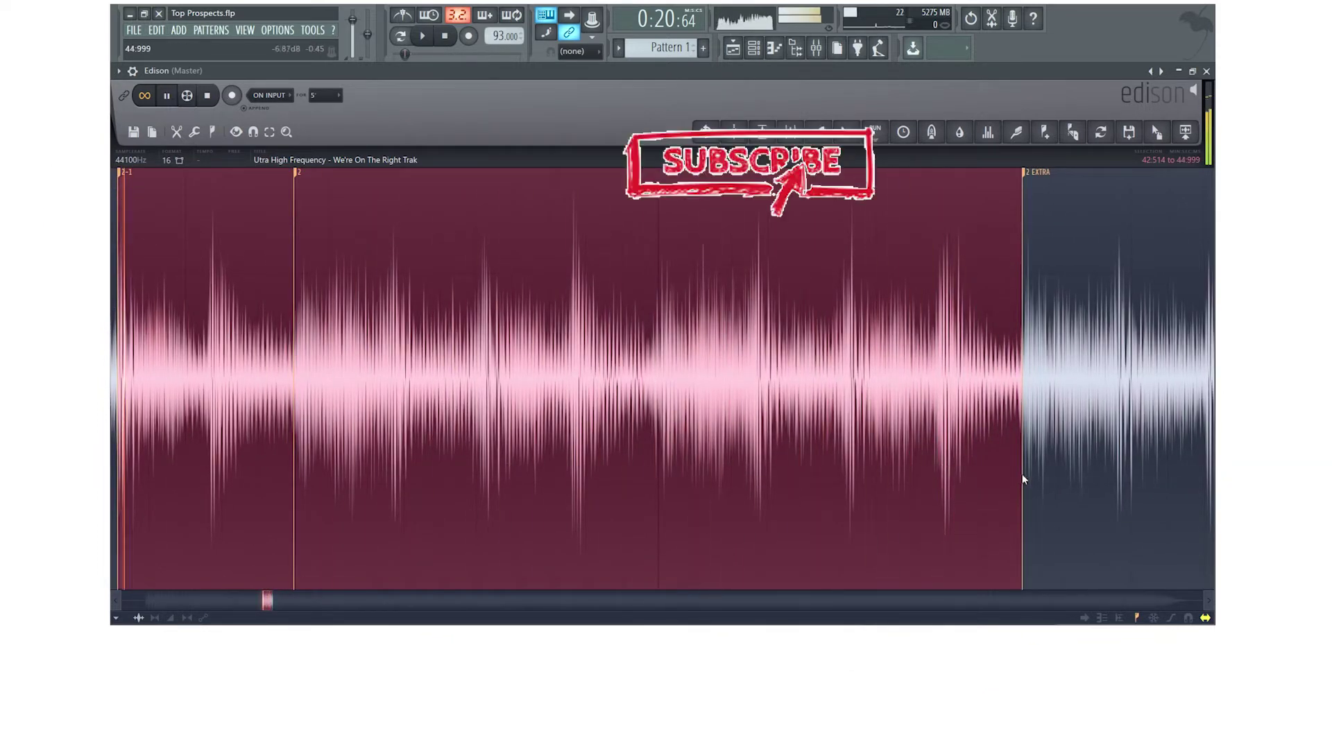
scroll(797, 487, "down", 2)
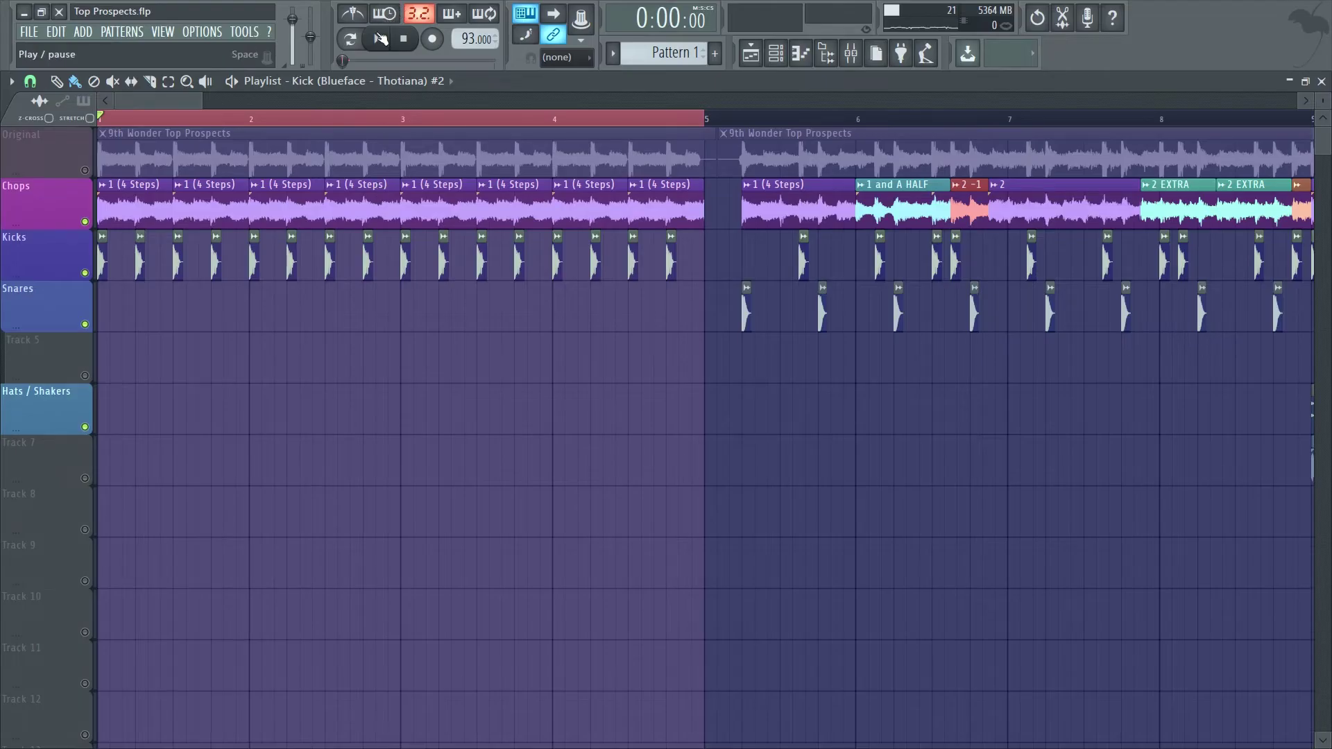
Enlarge the playlist track heights and play the song from the start.
scroll(143, 404, "up", 3)
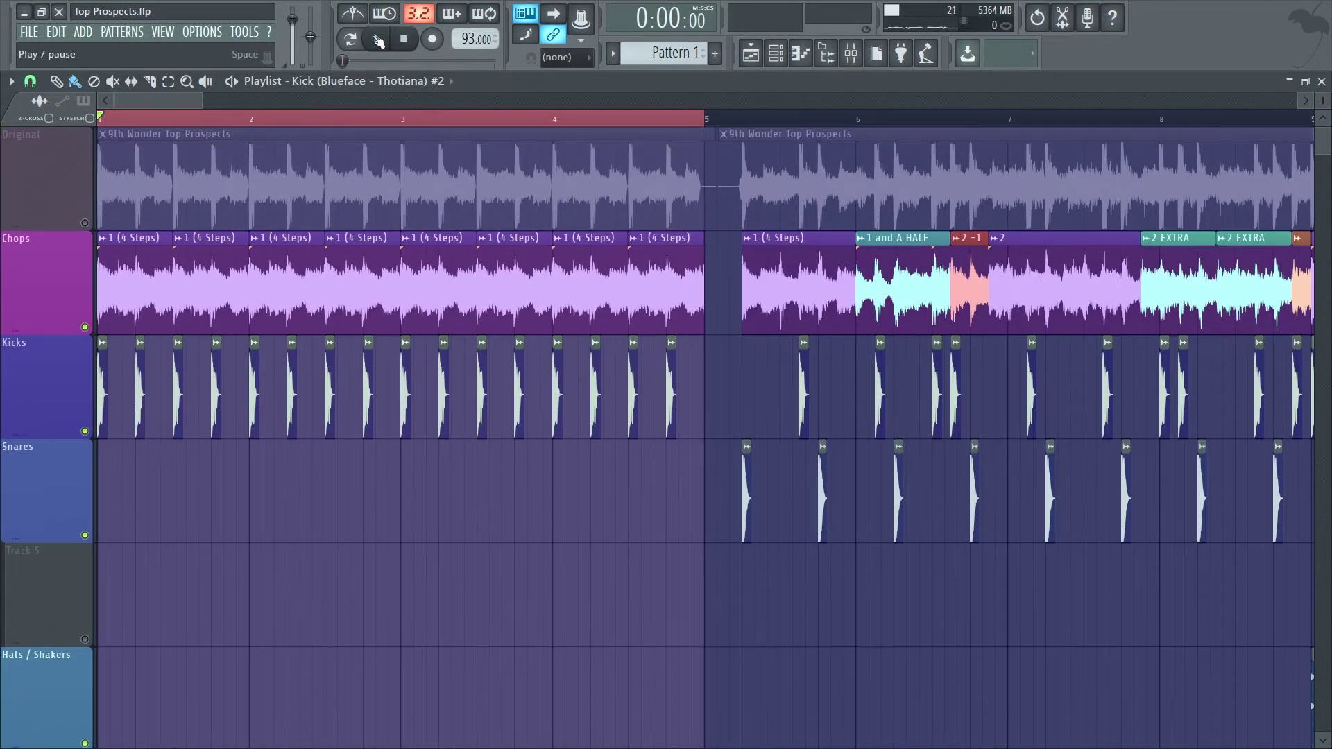
left_click(377, 39)
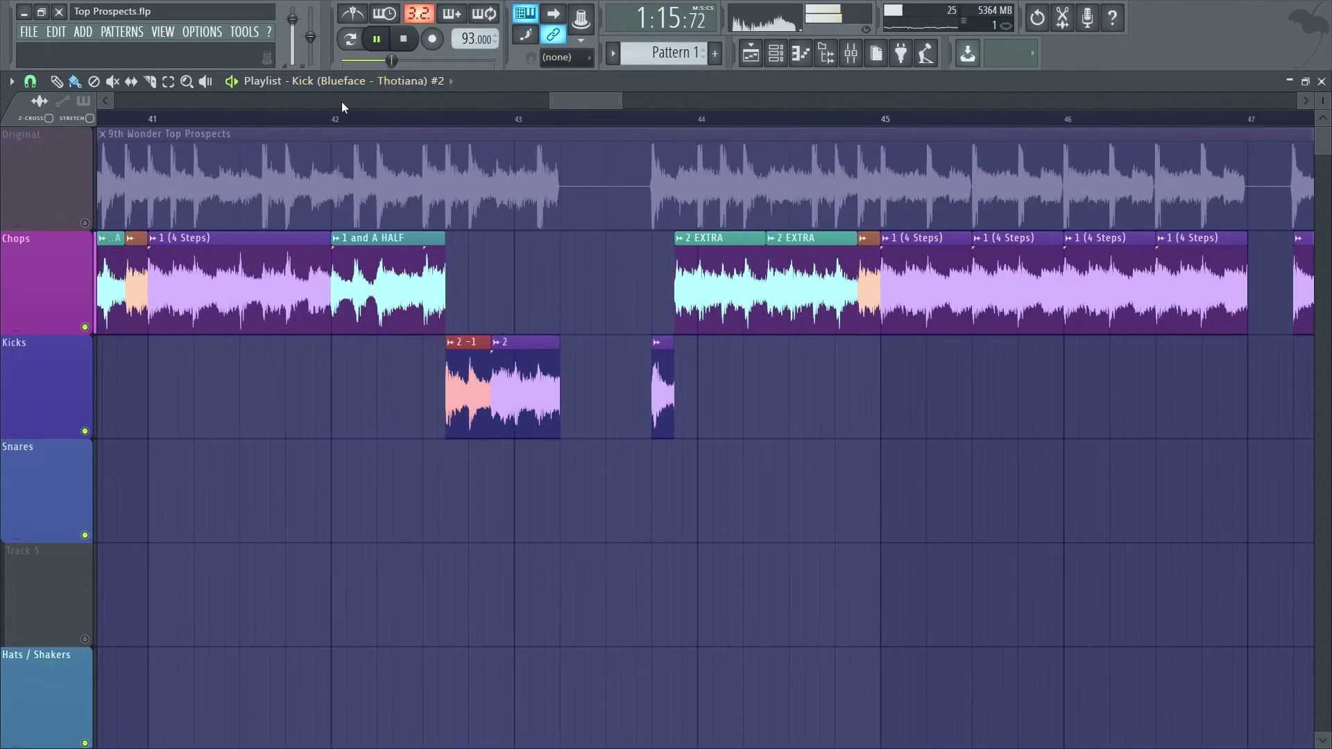
Move the stray 2 -1 and 2 chops from the Kicks track up onto Chops near bar 43.
left_click(333, 119)
left_click_drag(857, 541, 475, 417)
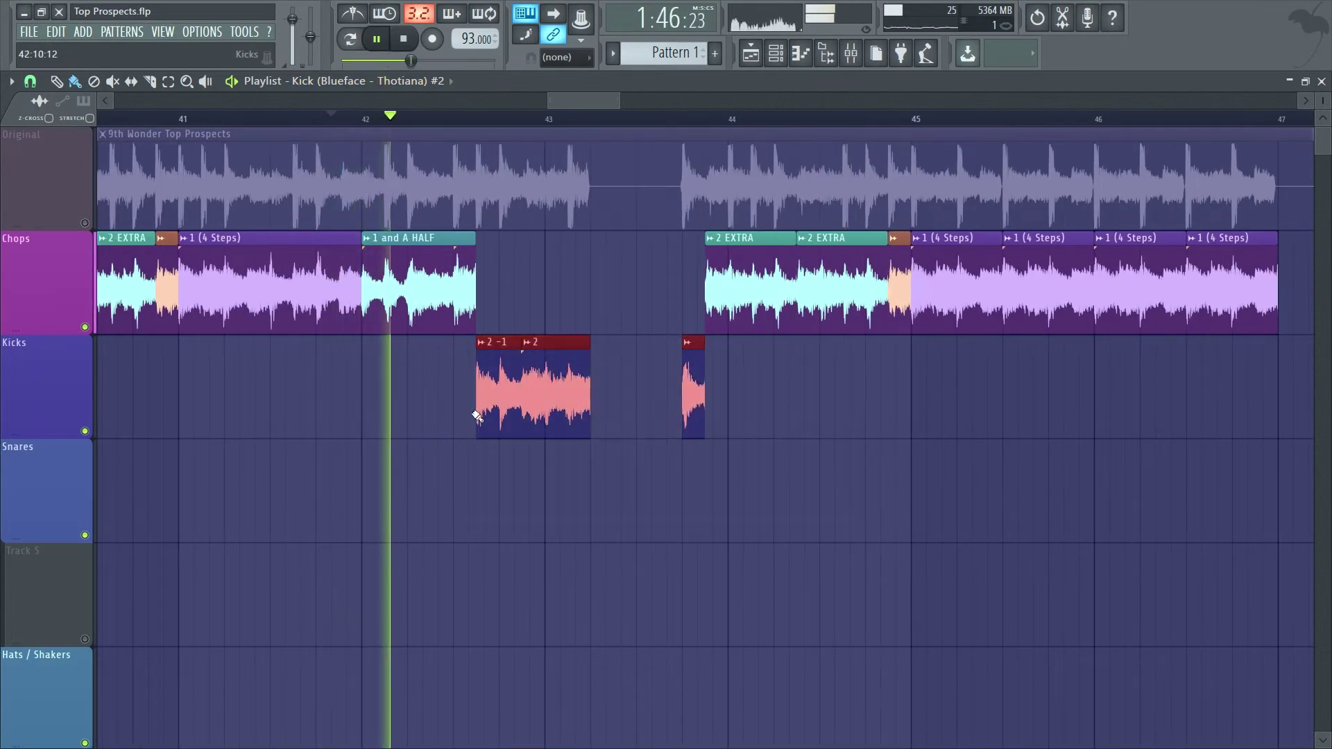
key("shift+Up")
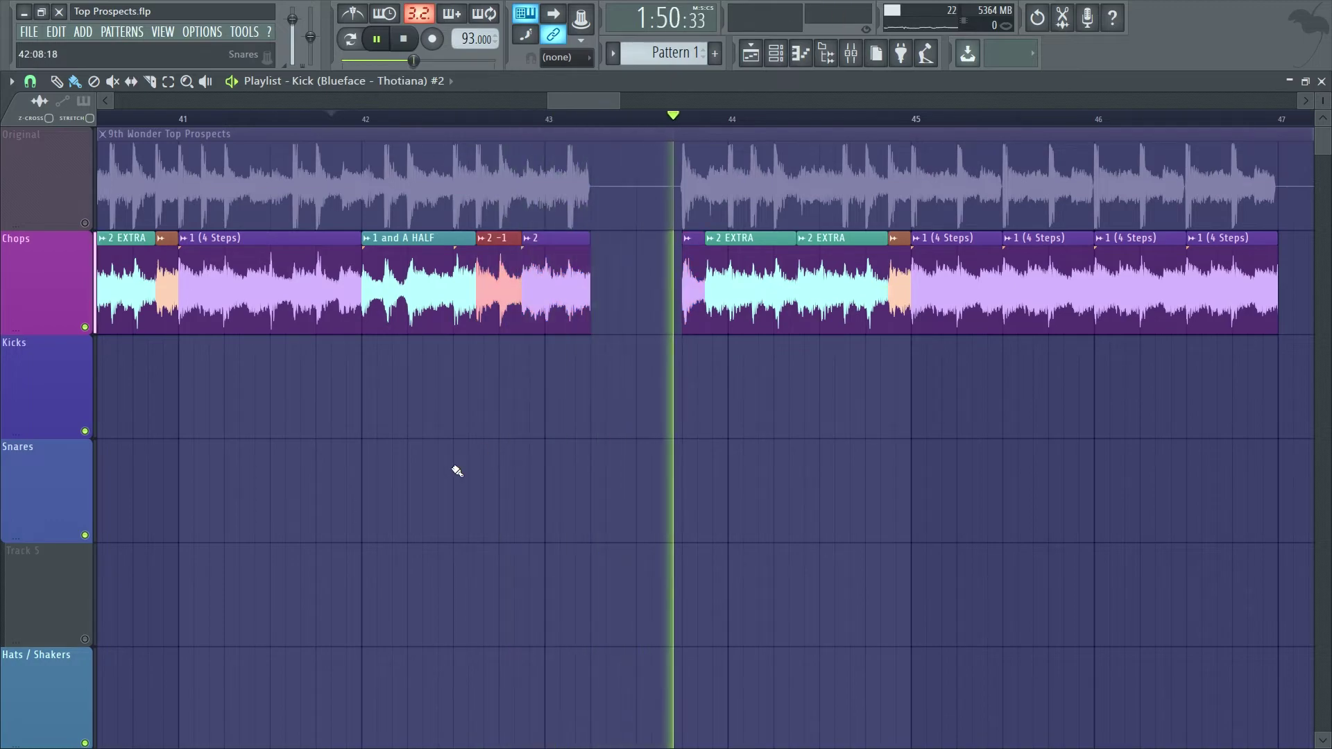
scroll(356, 514, "down", 3)
scroll(493, 431, "up", 4)
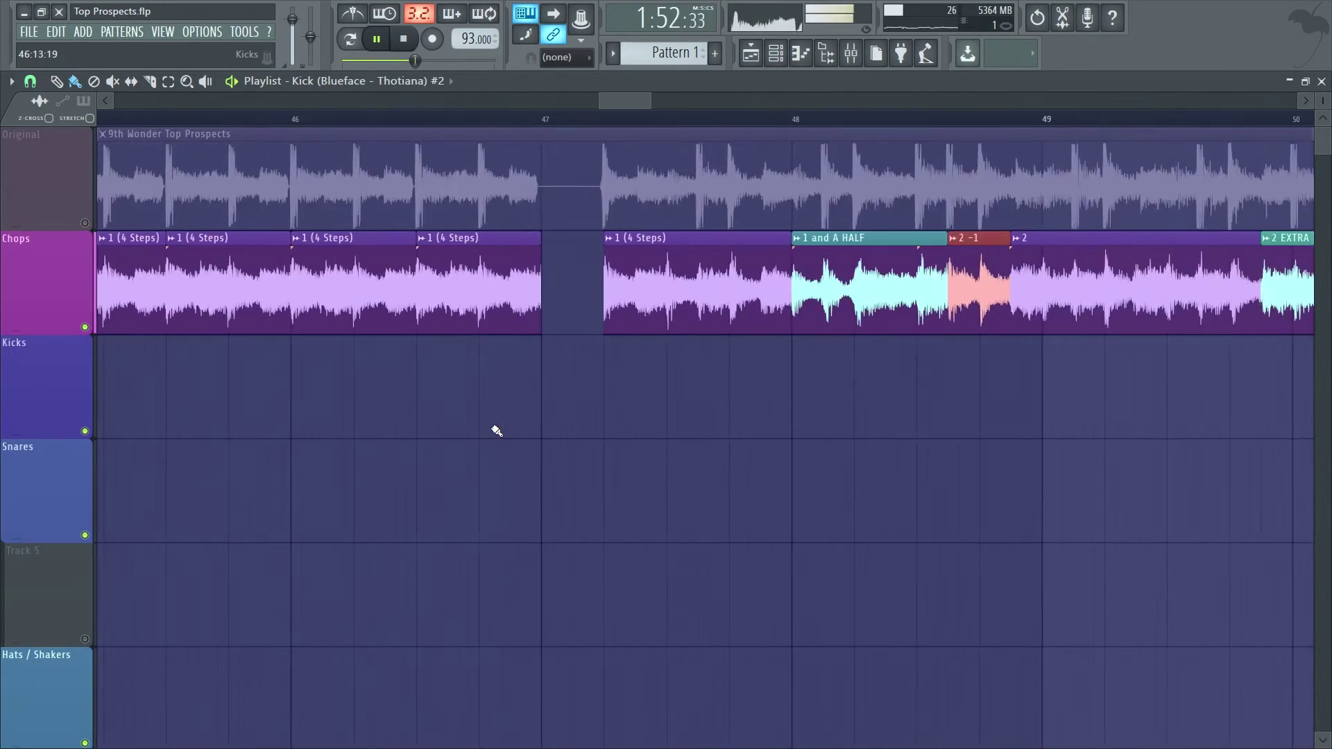
scroll(496, 431, "up", 3)
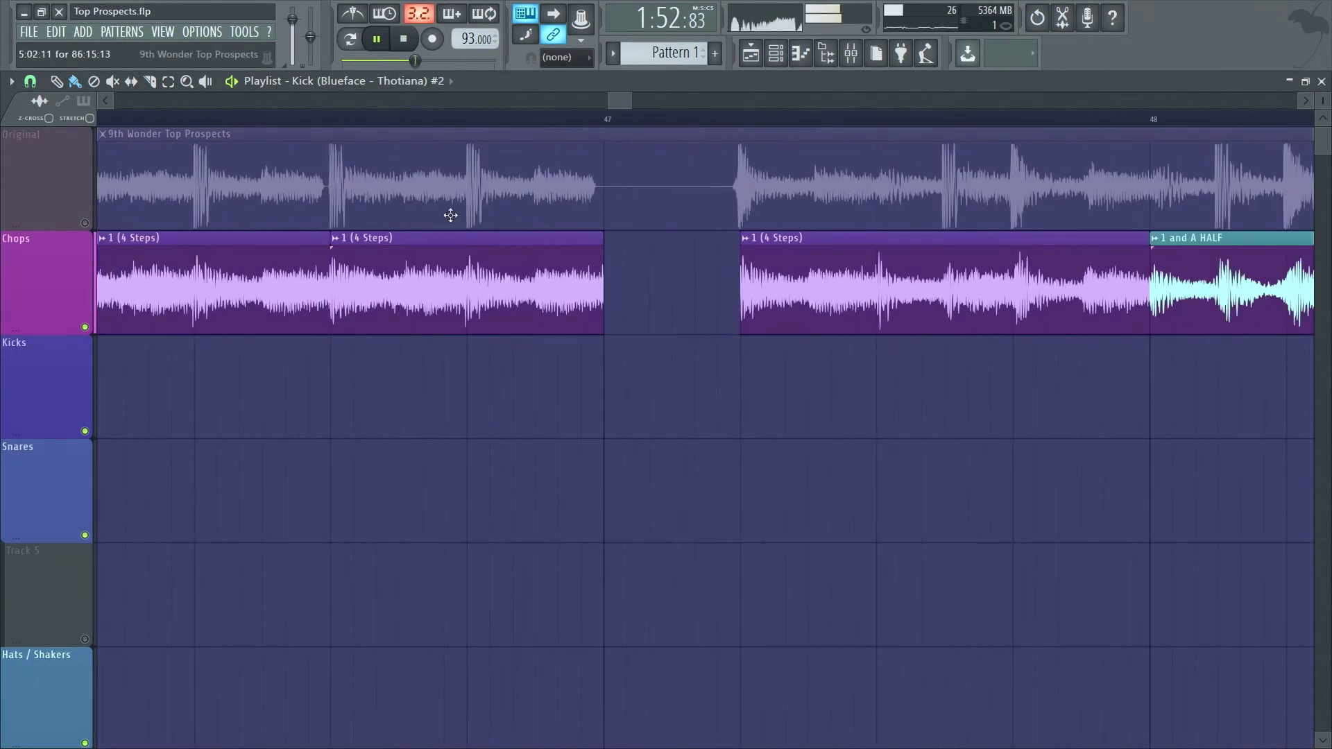
Replay the arrangement from around bar 42 to check the moved chops.
left_click(411, 110)
scroll(256, 336, "down", 3)
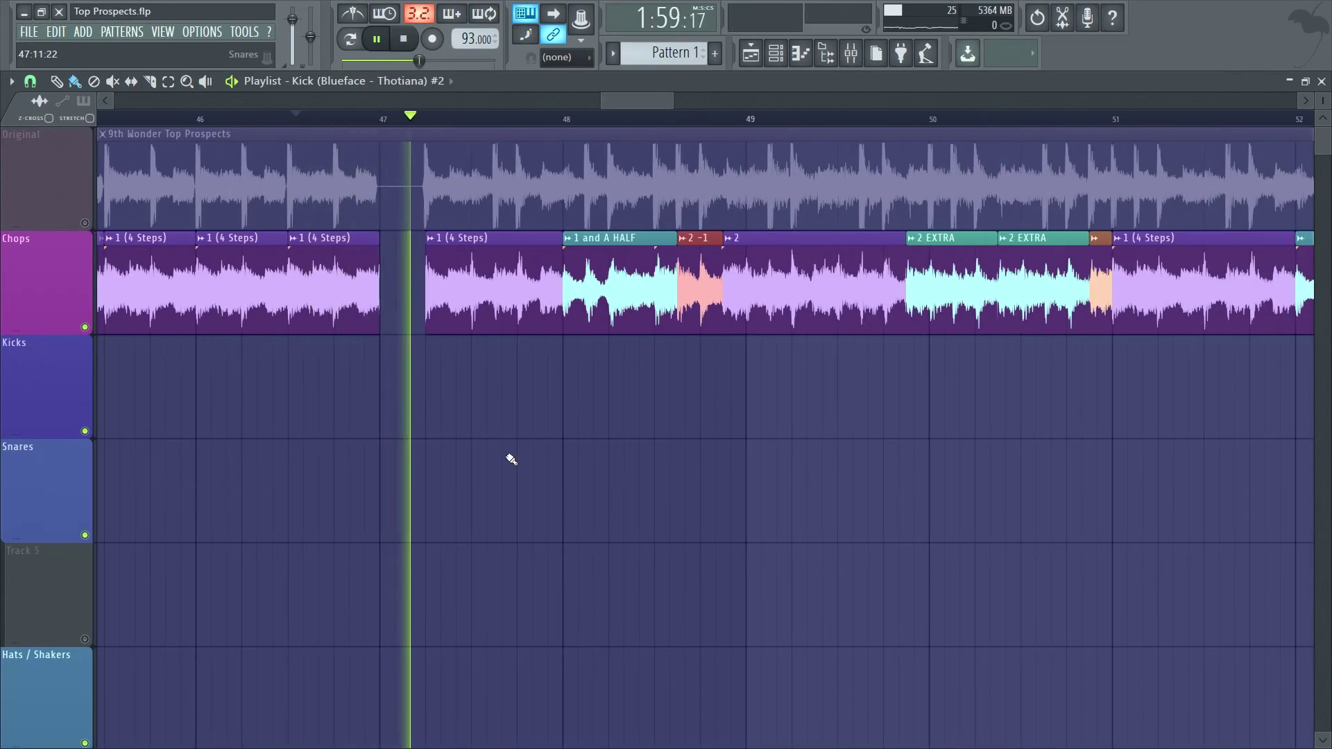
scroll(478, 471, "down", 5)
scroll(631, 460, "down", 2)
scroll(749, 451, "up", 3)
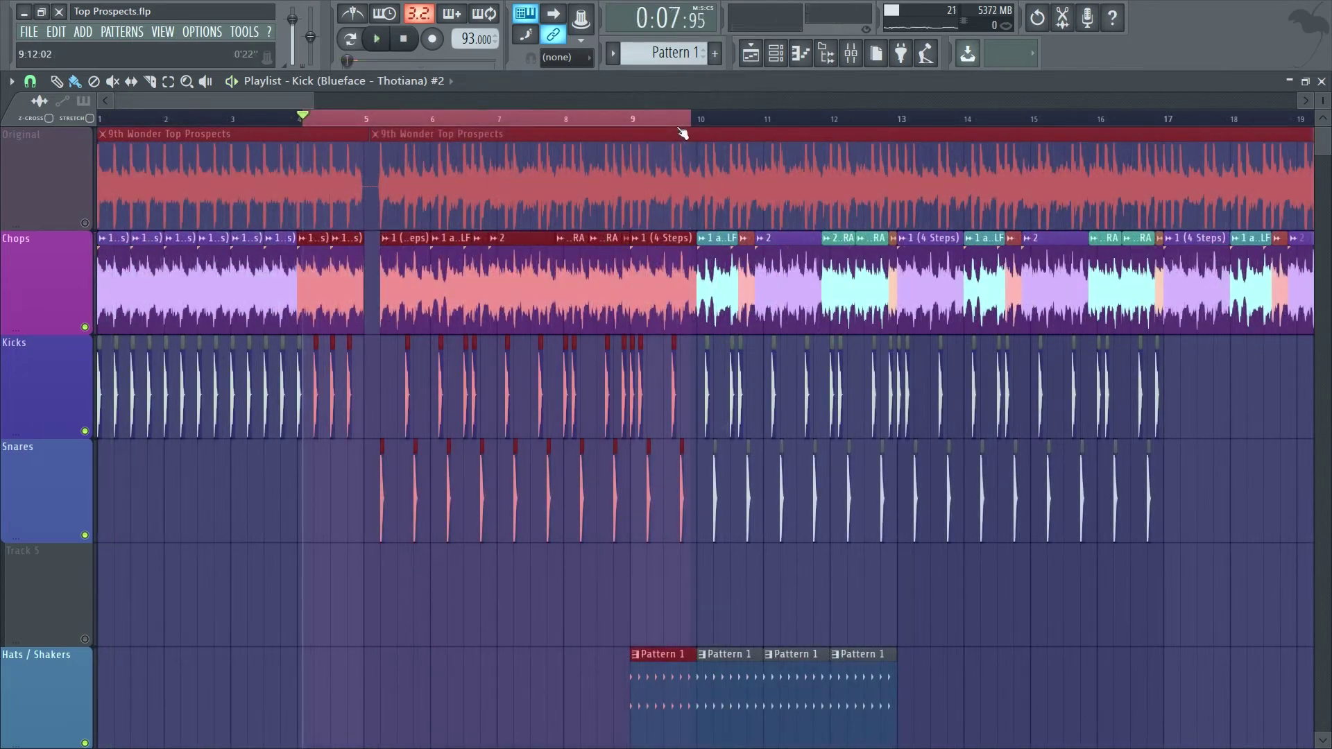
key("space")
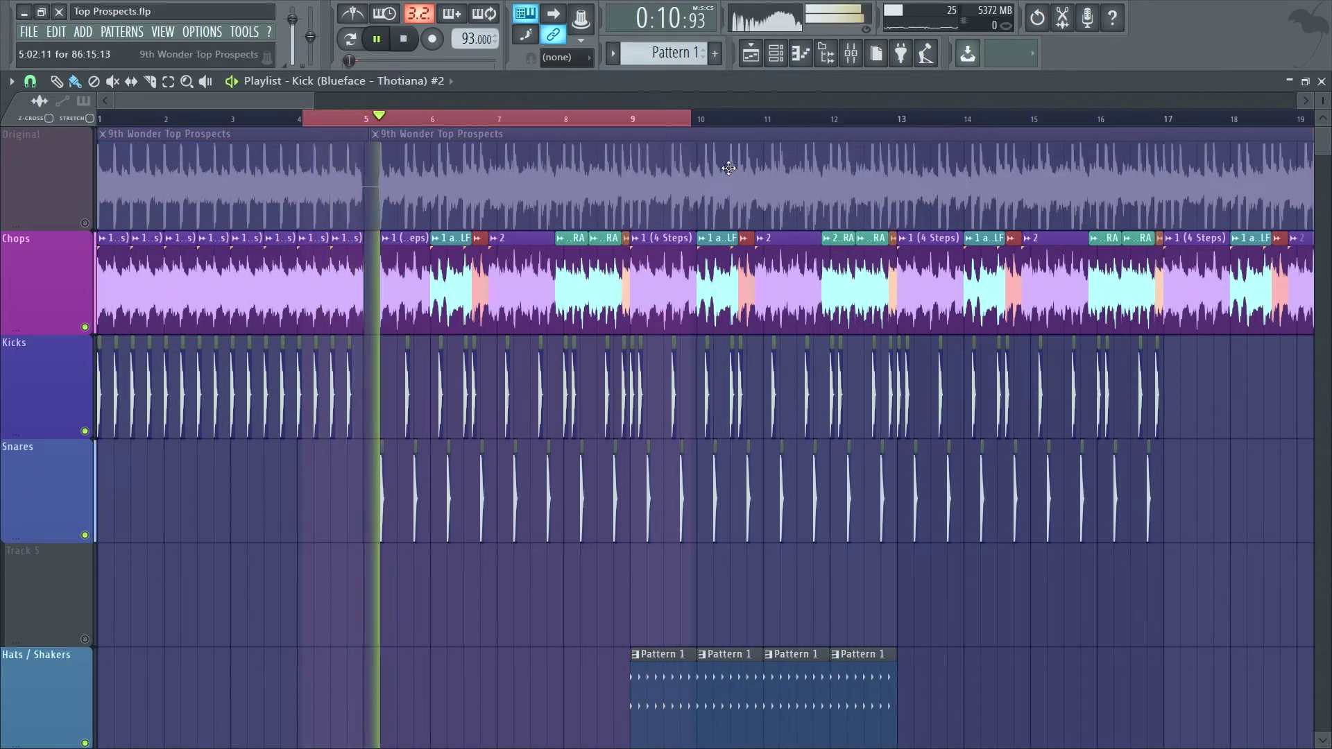
scroll(536, 600, "up", 1)
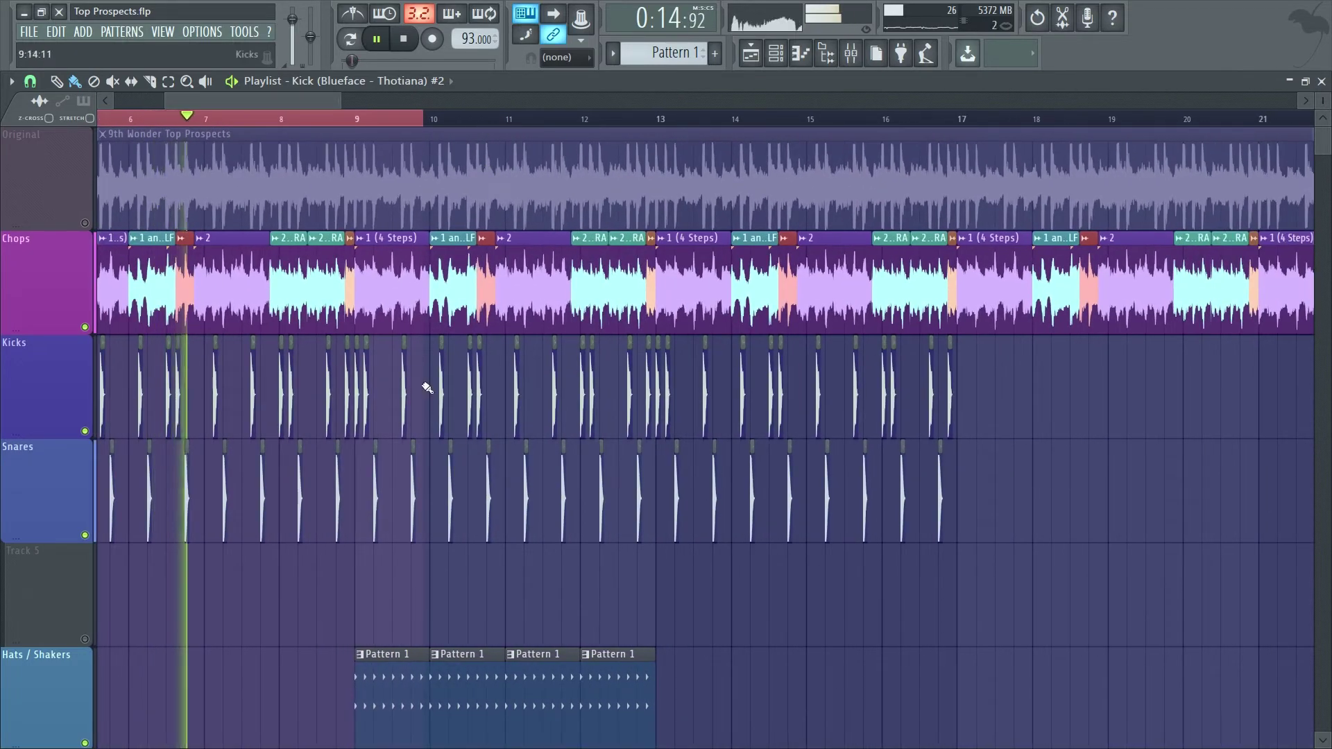
scroll(273, 615, "down", 1)
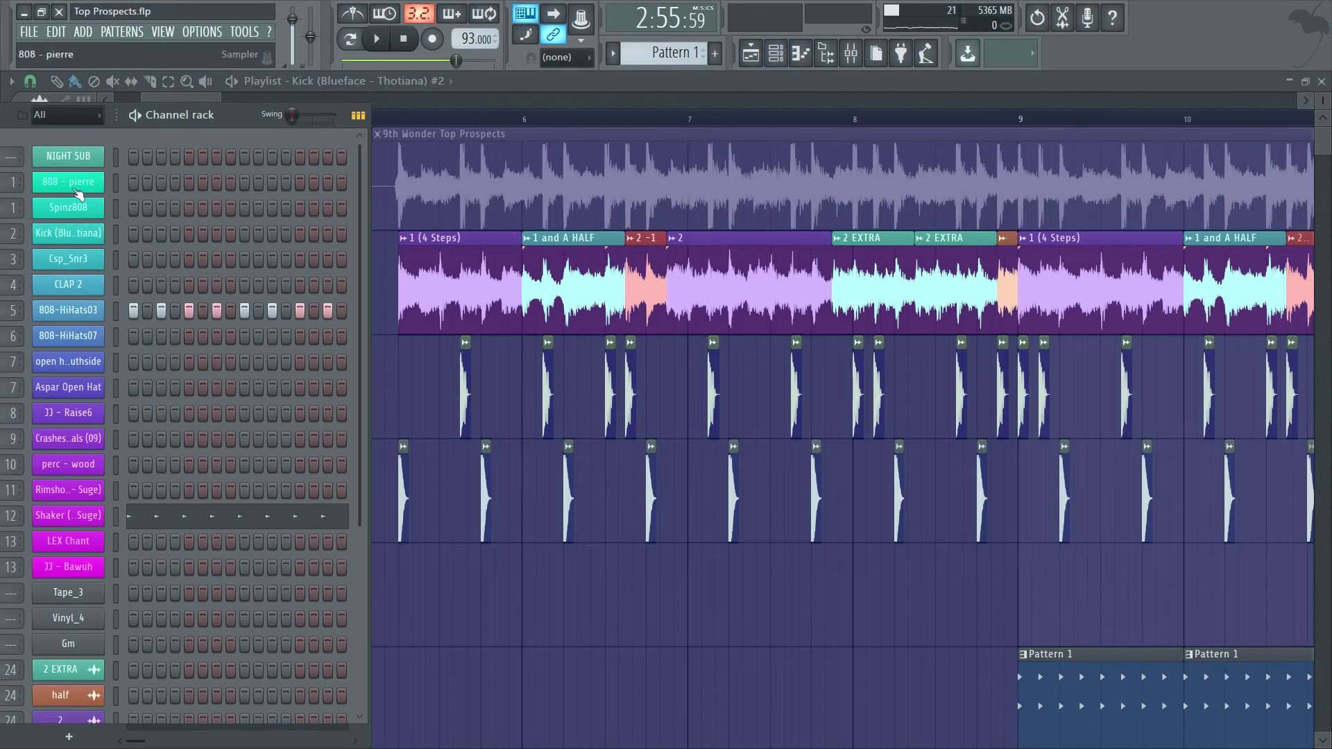
Add a kick clip to the Kicks track and place a Csp_Snr3 snare on Track 5 after bar 6.
left_click(80, 236)
left_click(504, 181)
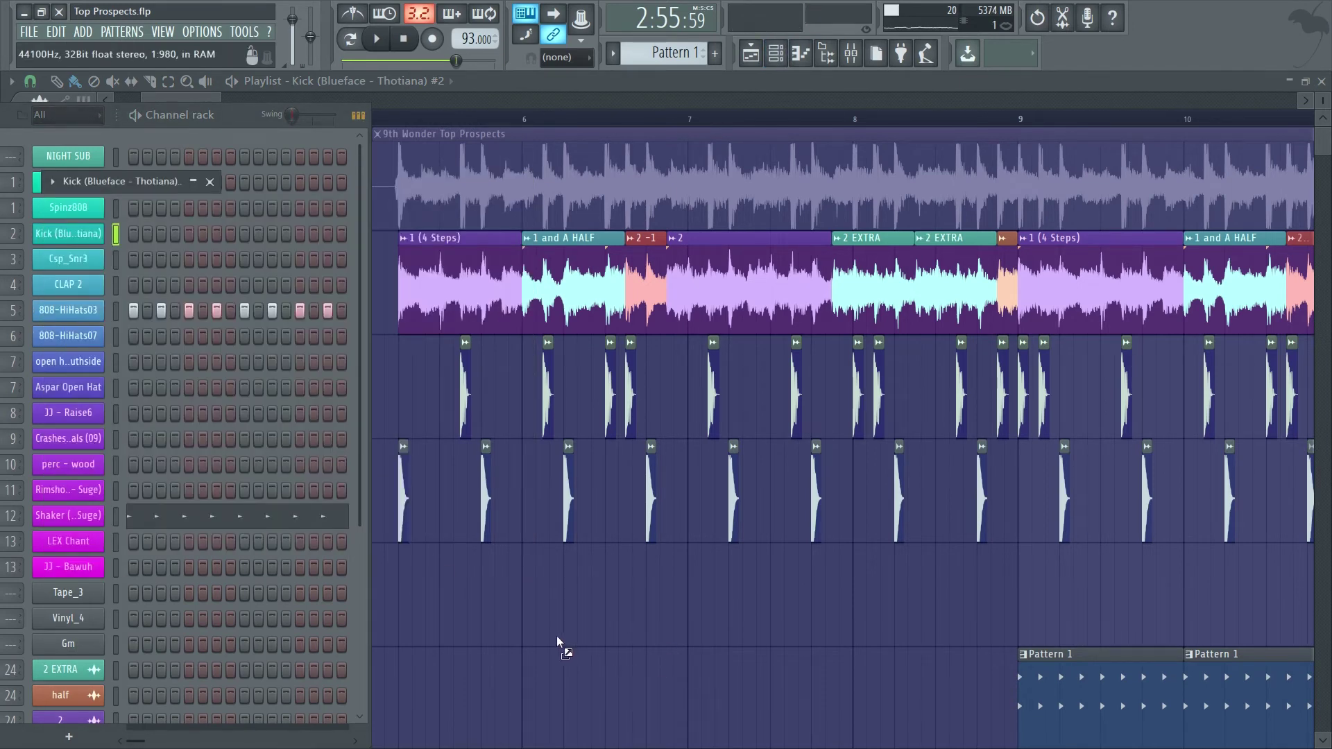
left_click_drag(492, 409, 482, 416)
scroll(482, 417, "up", 3)
left_click_drag(582, 442, 522, 410)
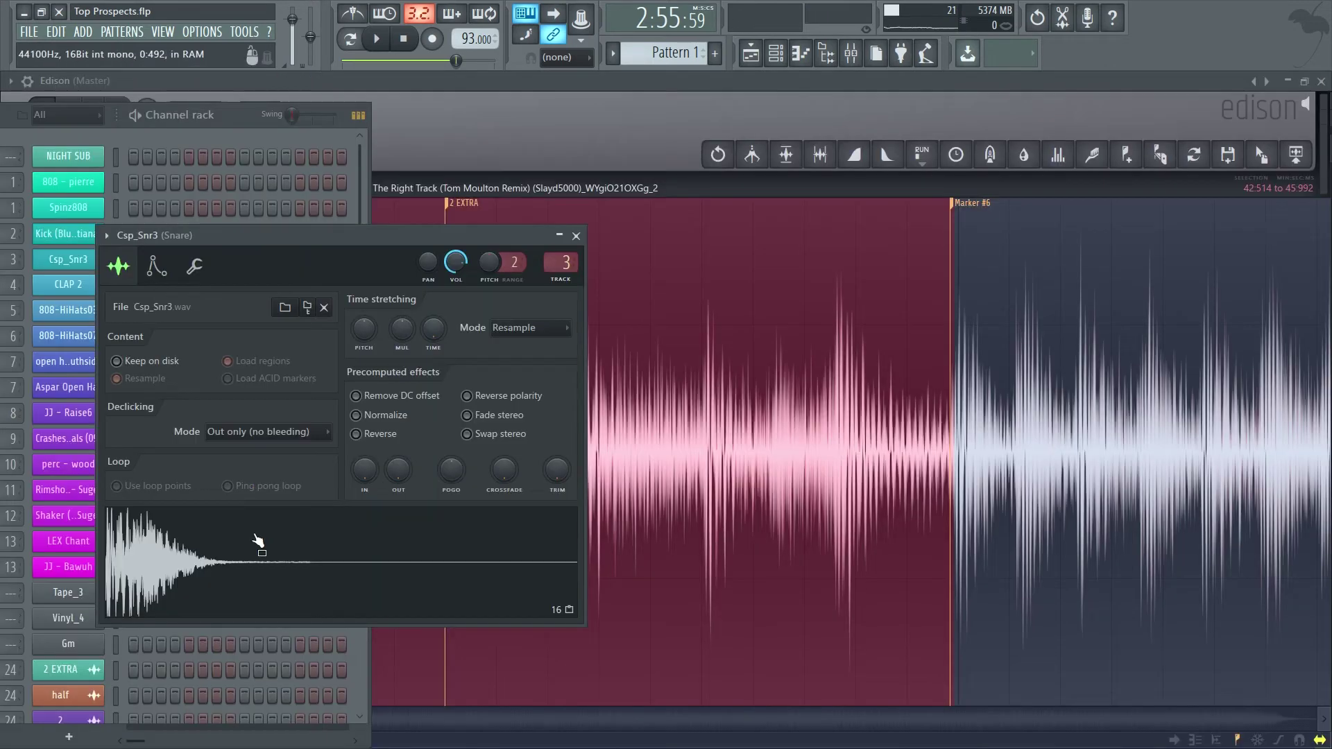
left_click(667, 97)
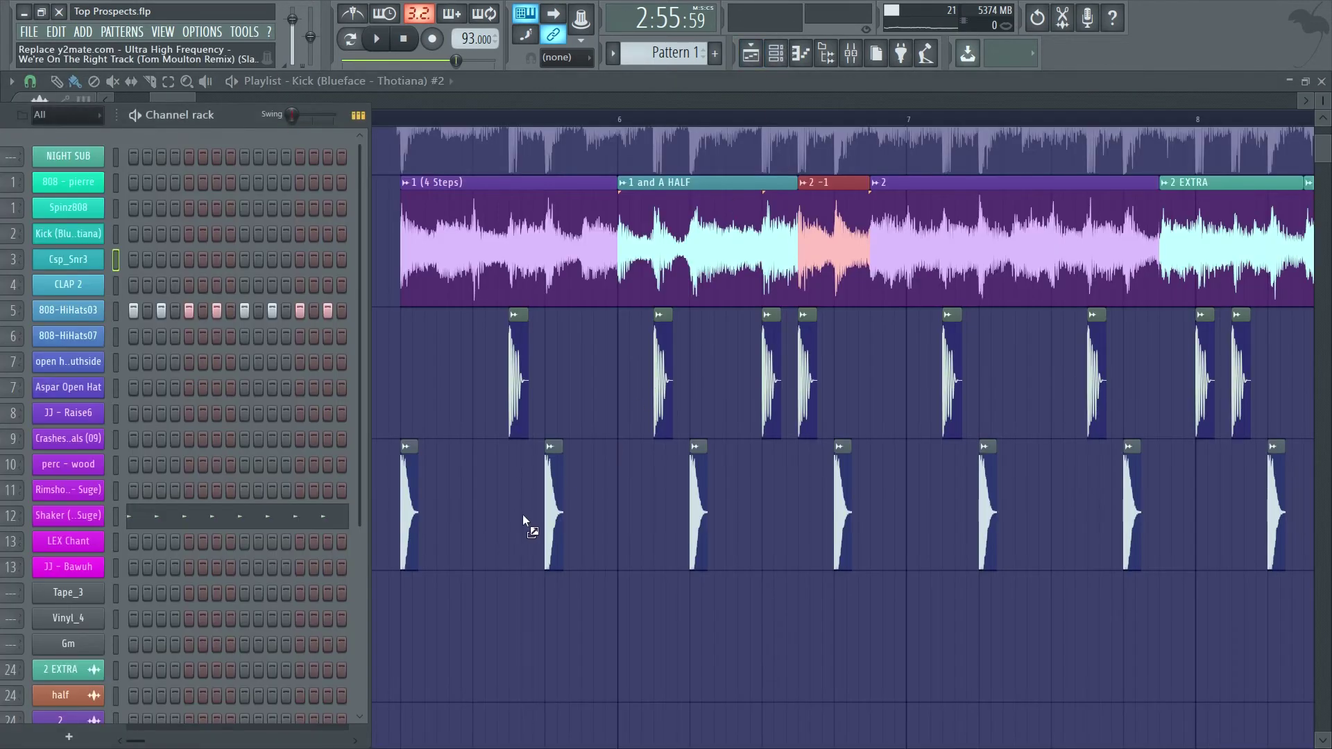
left_click_drag(554, 604, 572, 623)
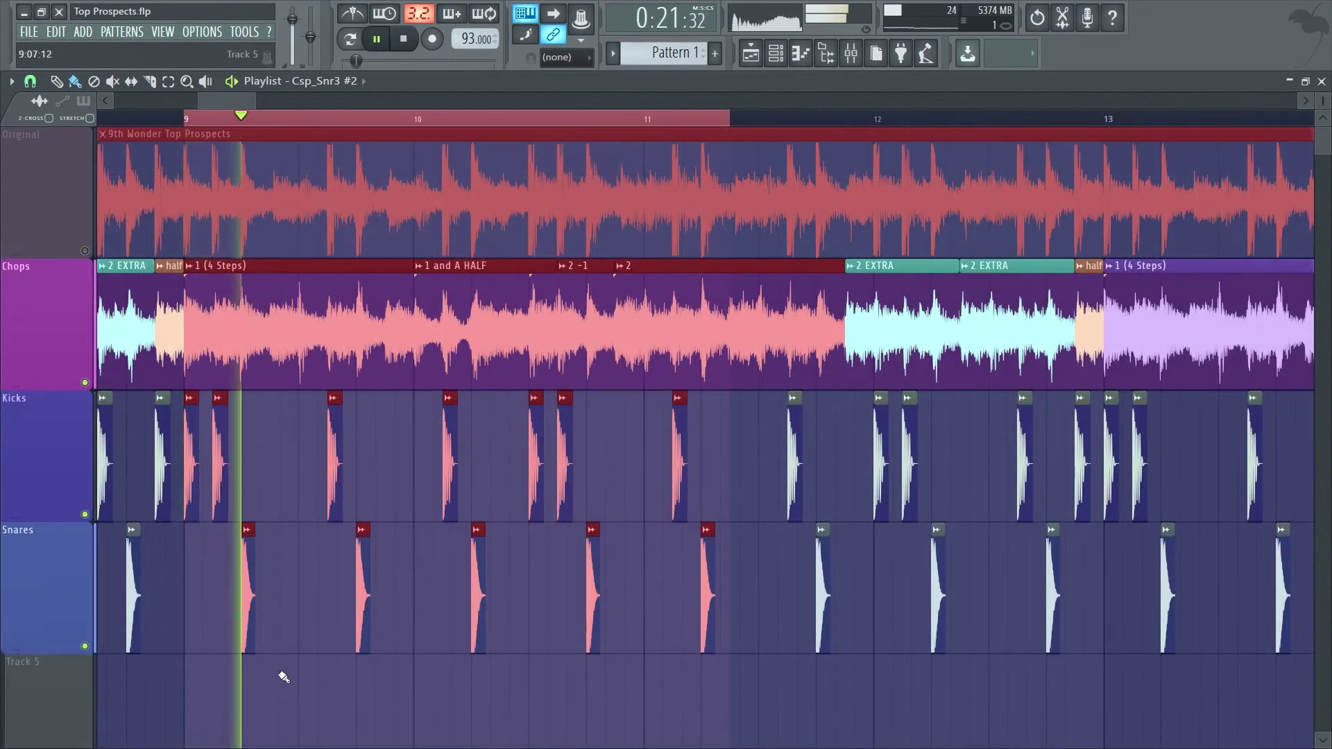
Loop bars 9–13 with the Kicks track soloed and the Snares track unmuted.
key("ctrl+d")
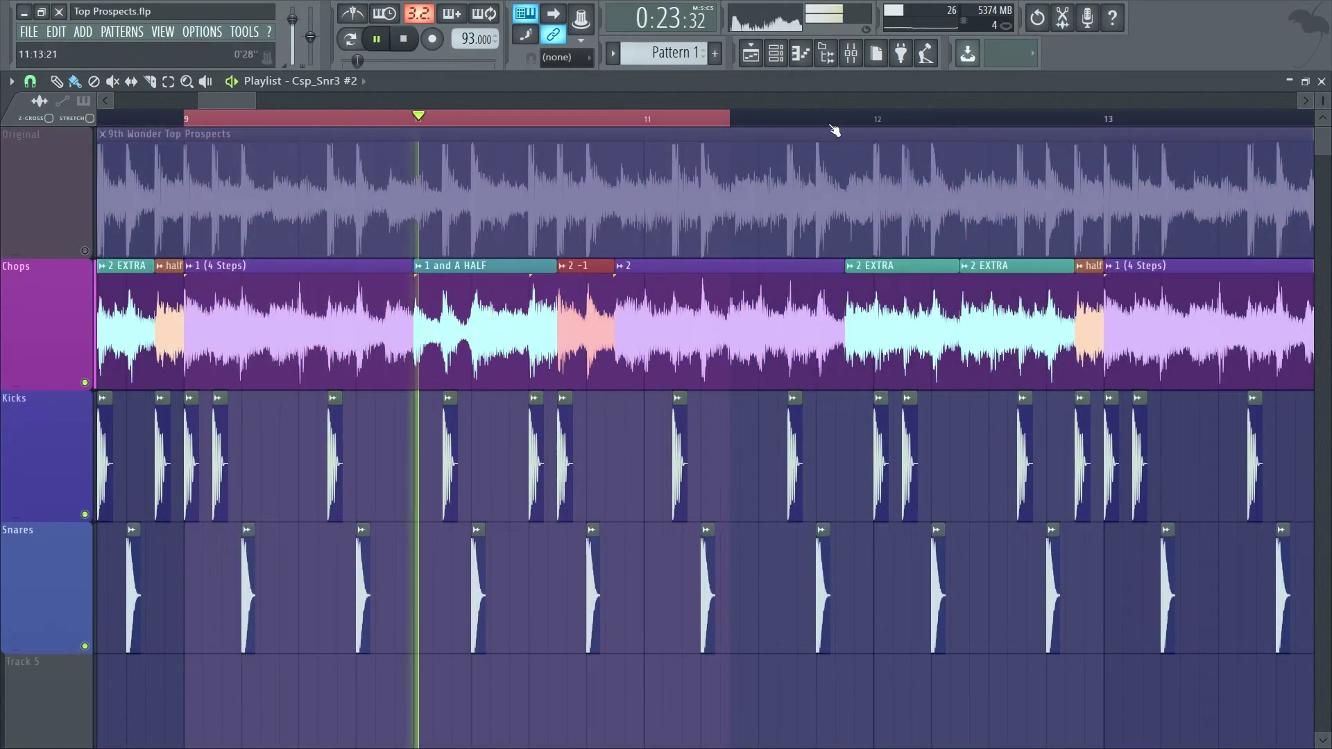
left_click_drag(728, 127, 1104, 137)
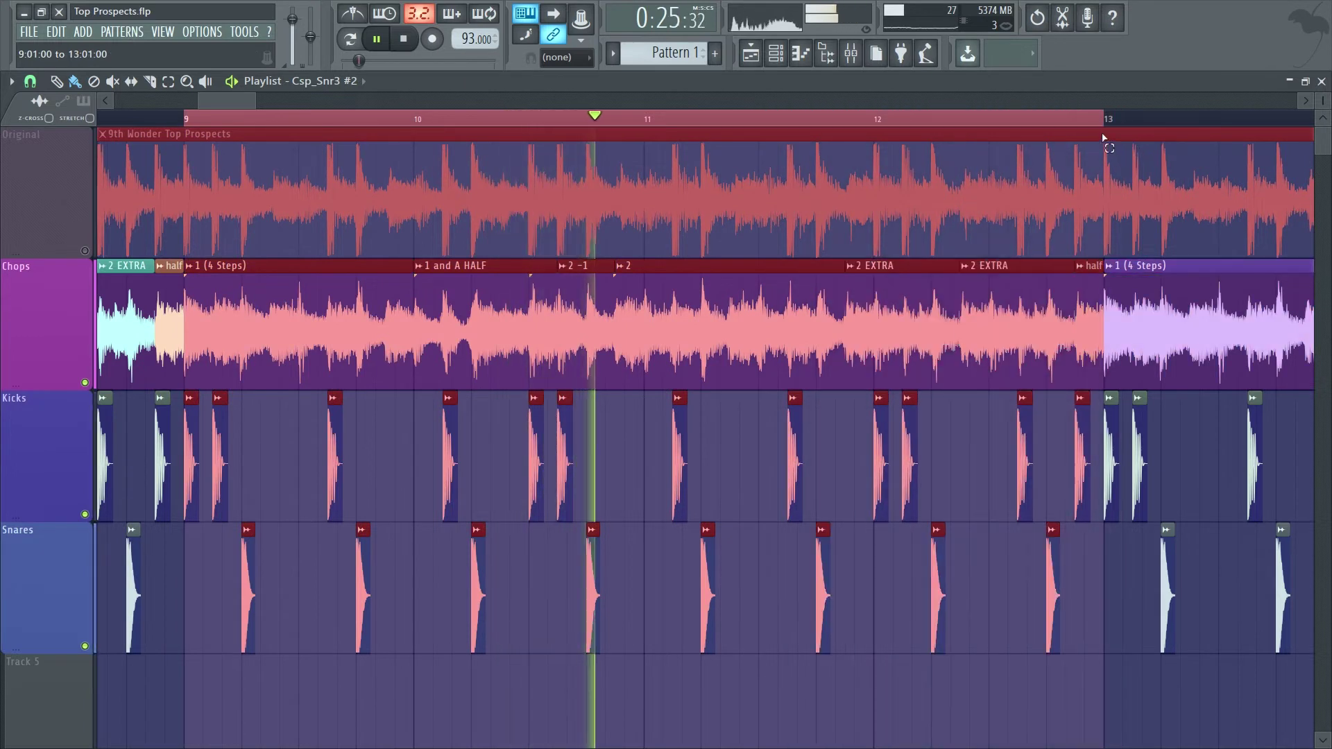
right_click(83, 513)
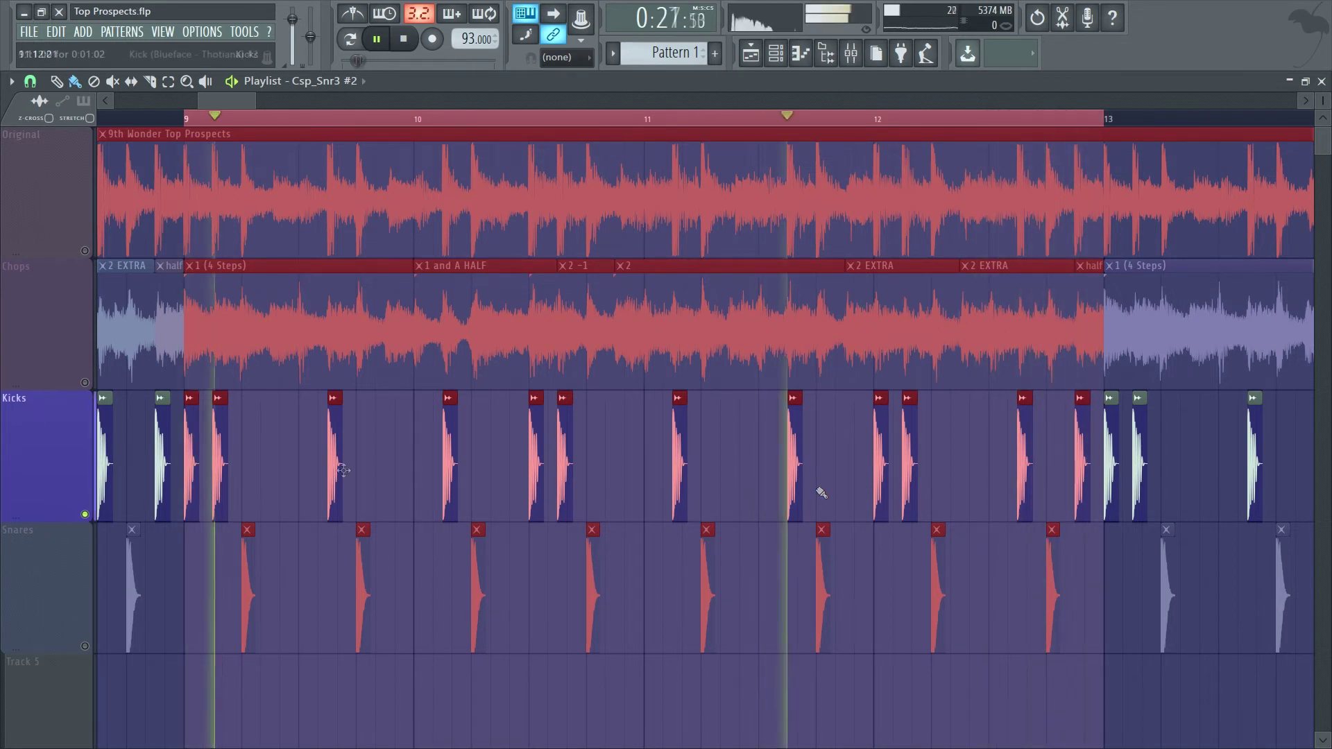
left_click(84, 646)
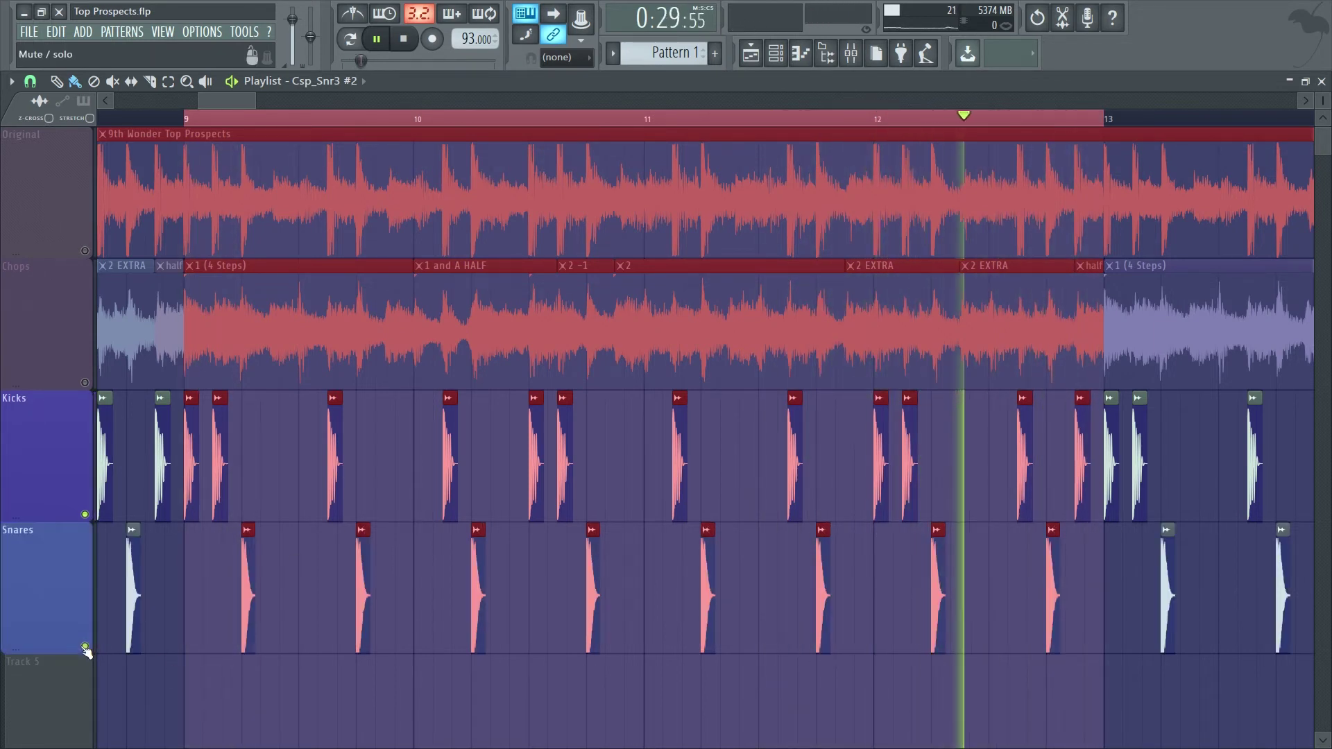
left_click(366, 685)
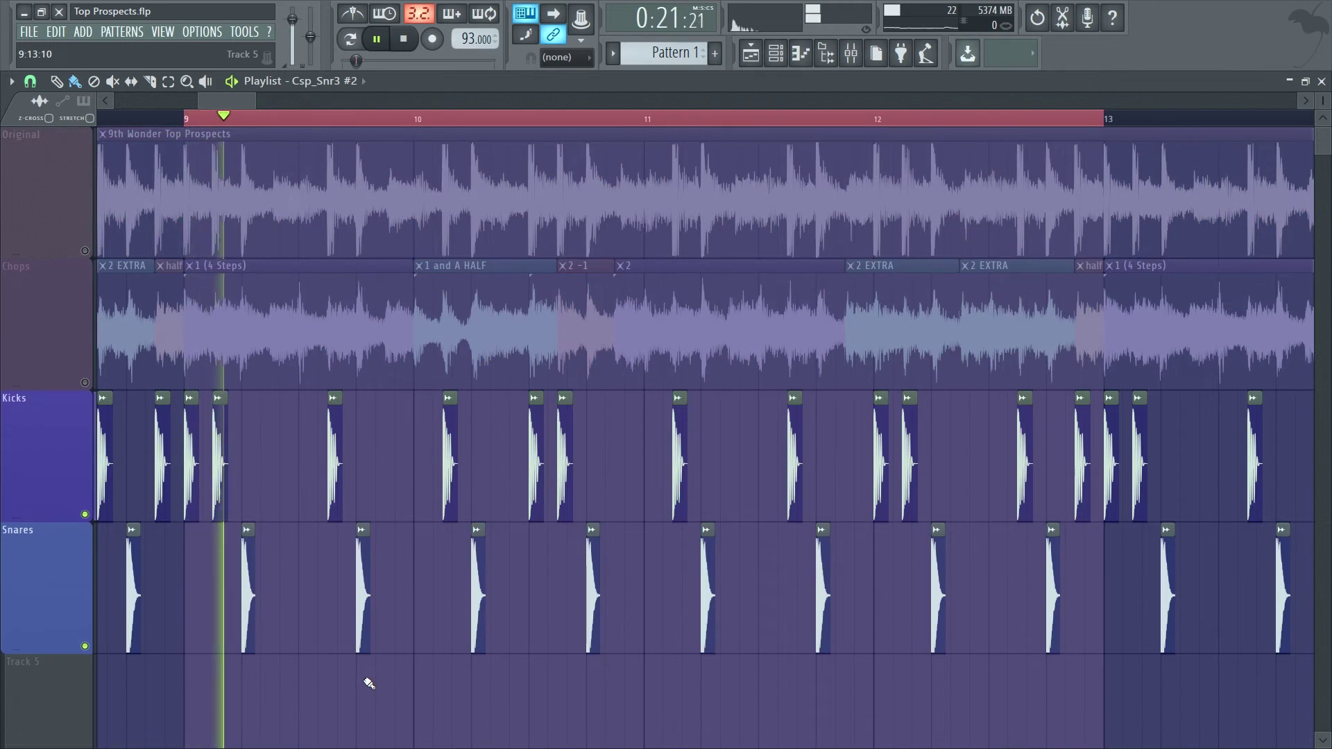
scroll(220, 575, "down", 3)
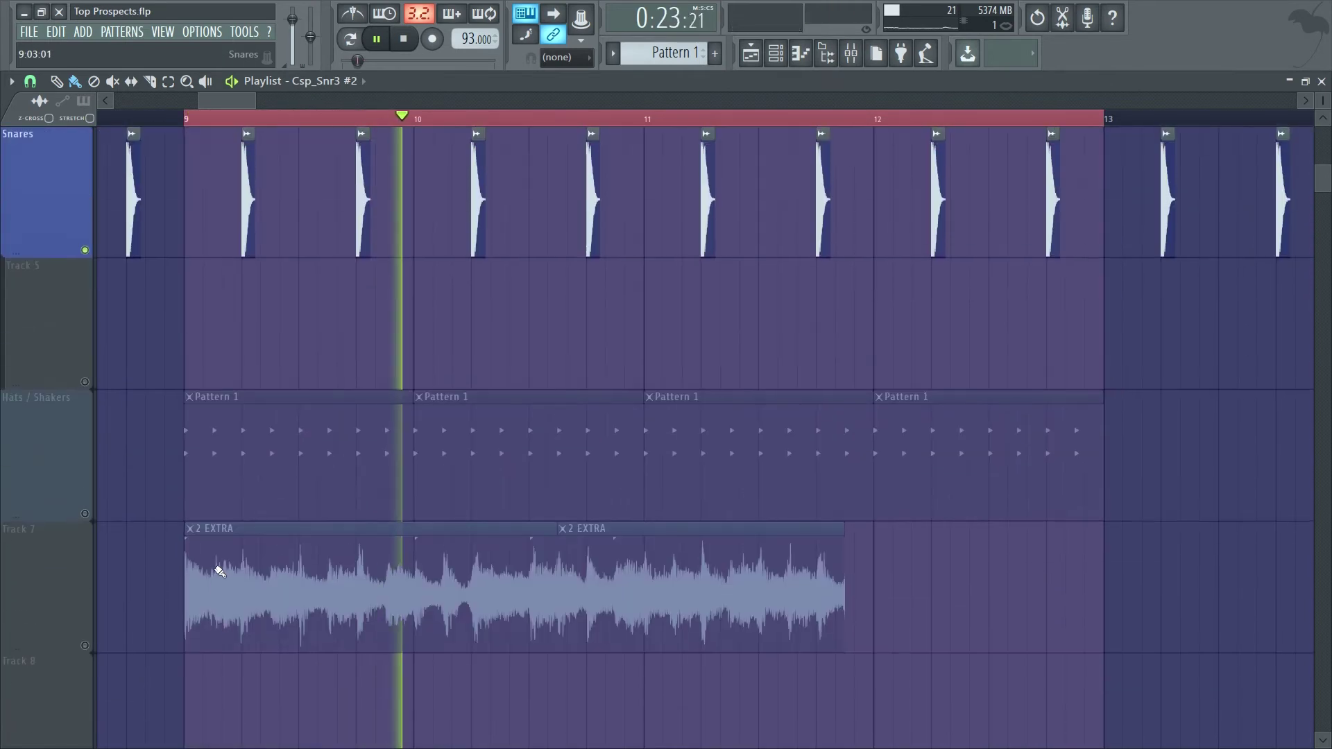
scroll(219, 571, "up", 2)
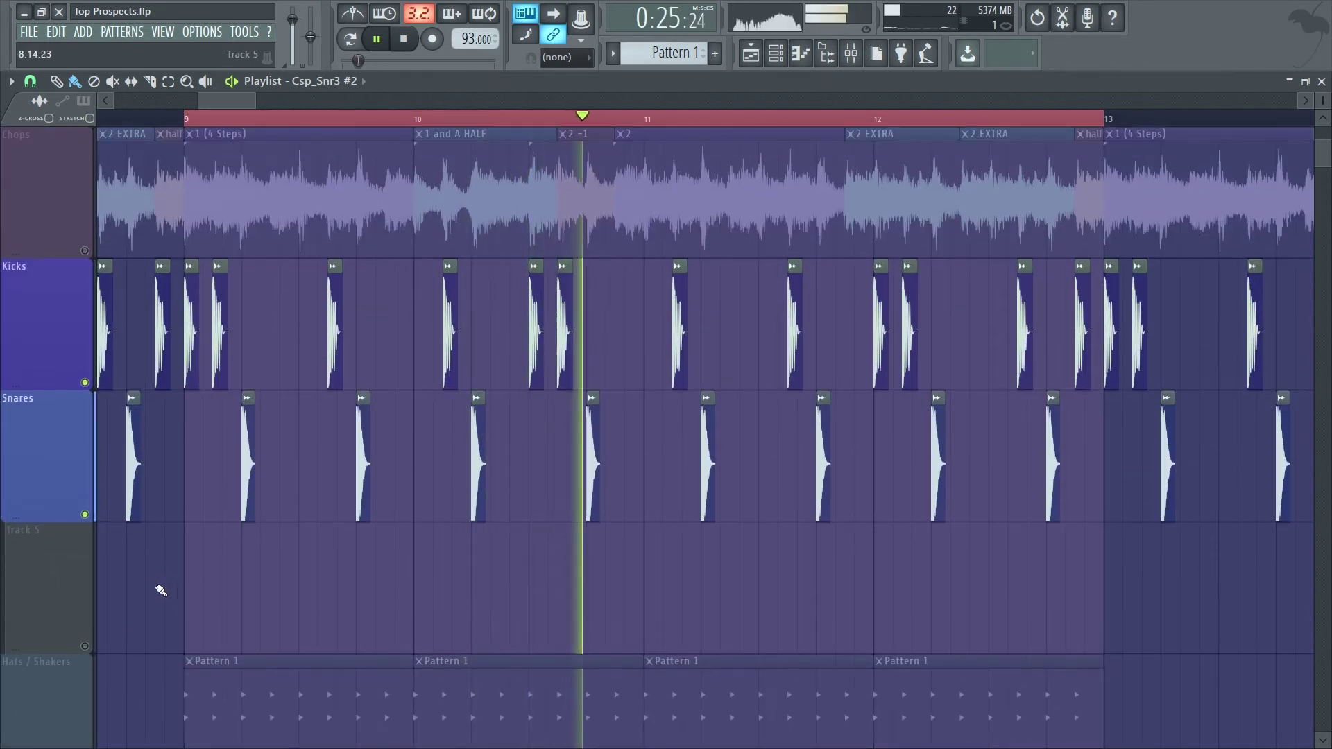
Select the Hats / Shakers track and unmute the Chops track in the zoomed-out playlist.
scroll(148, 615, "down", 2)
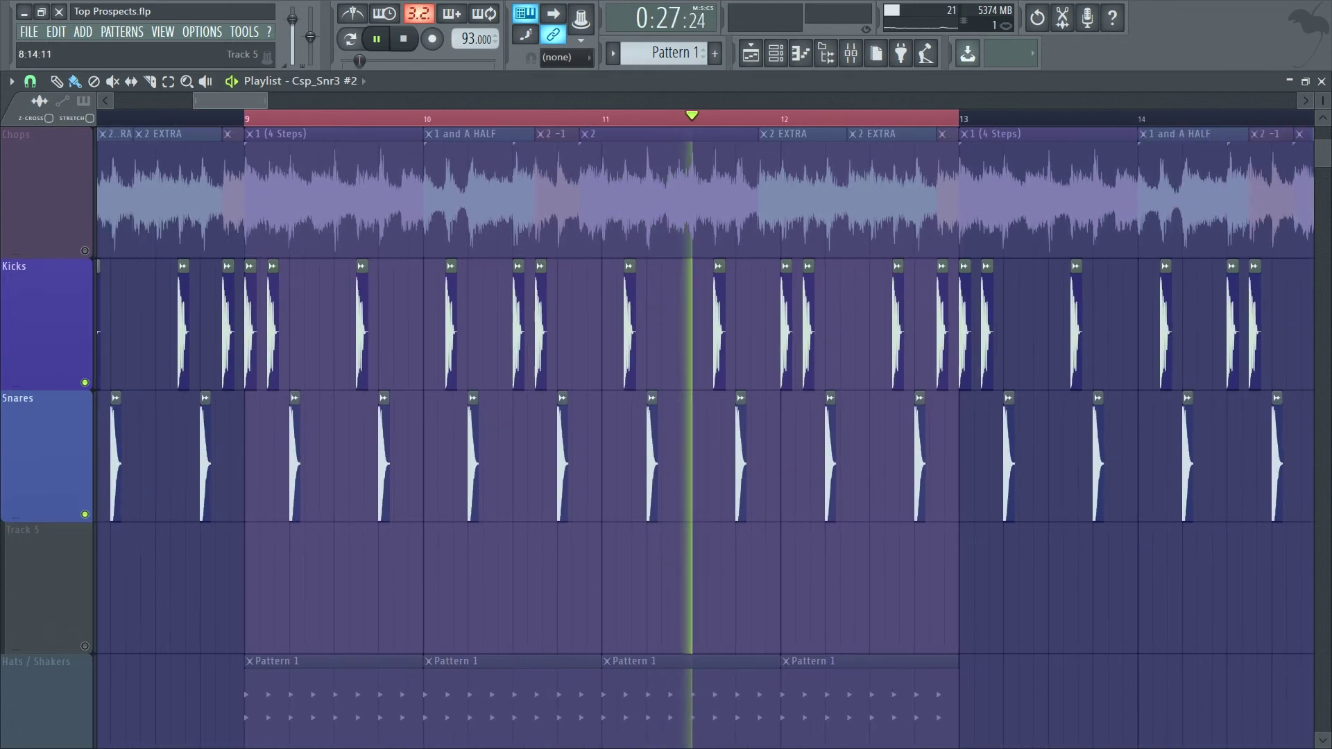
scroll(154, 615, "down", 3)
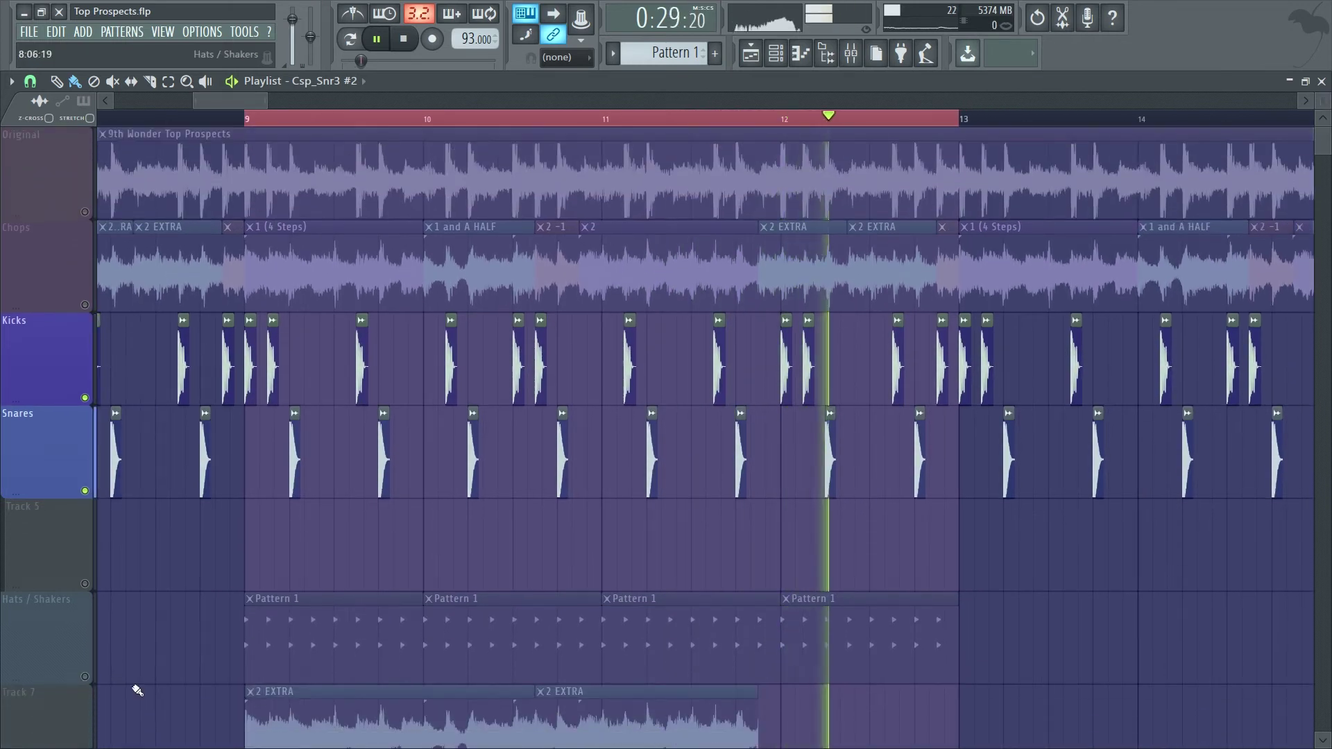
left_click(89, 680)
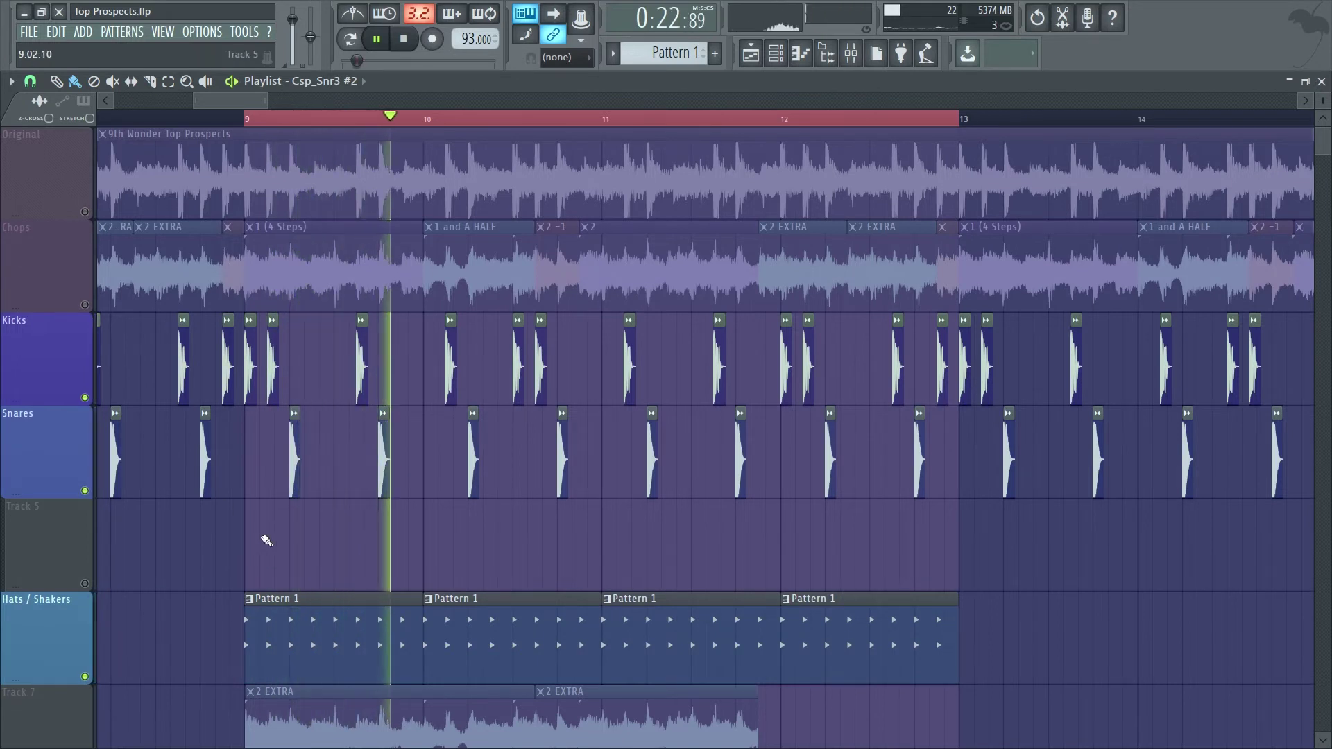
left_click(84, 303)
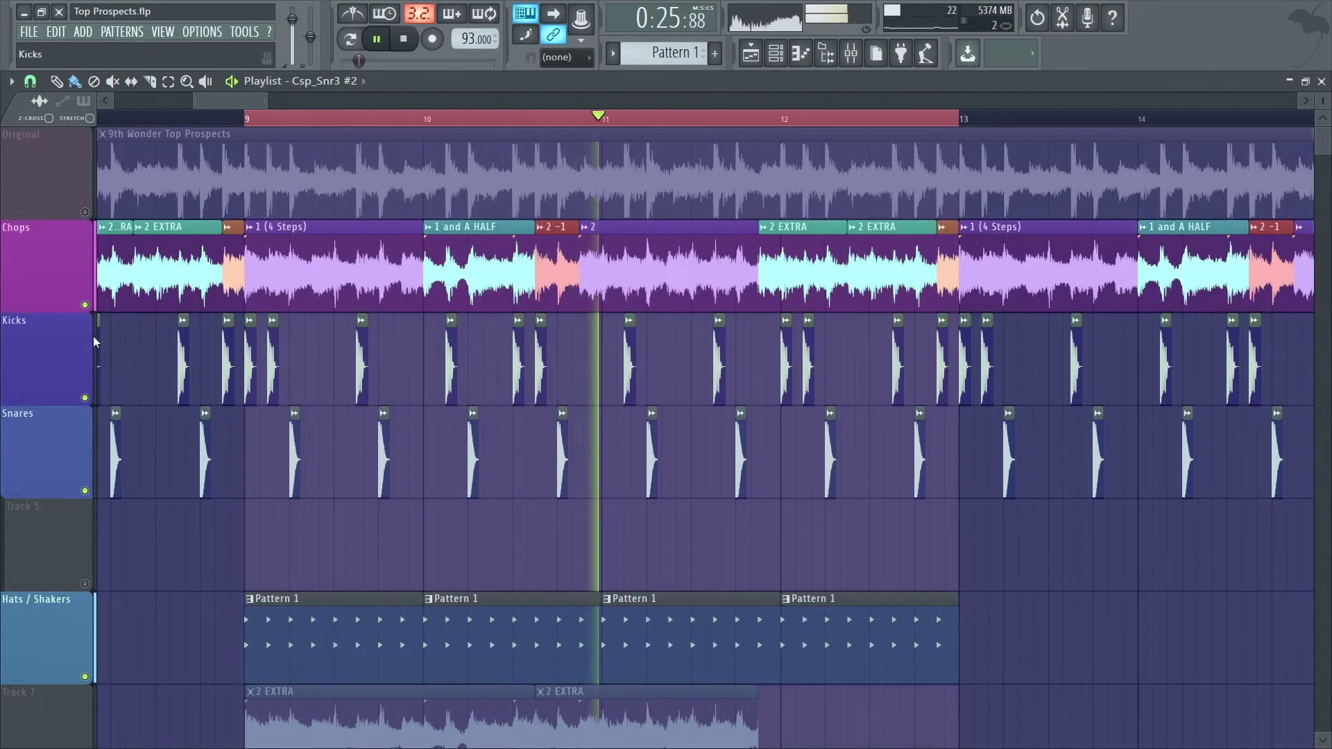
double_click(684, 662)
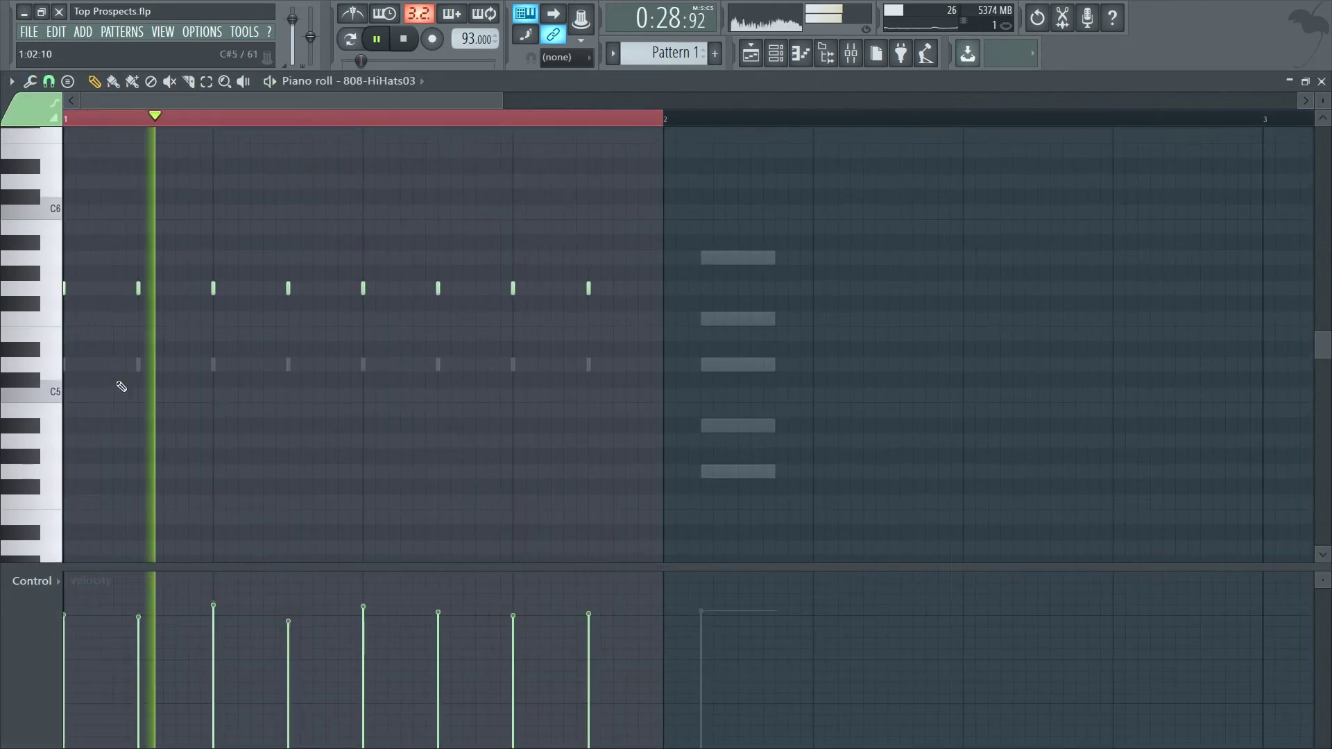
Scroll through the 808-HiHats03 notes in the piano roll.
scroll(419, 407, "up", 2)
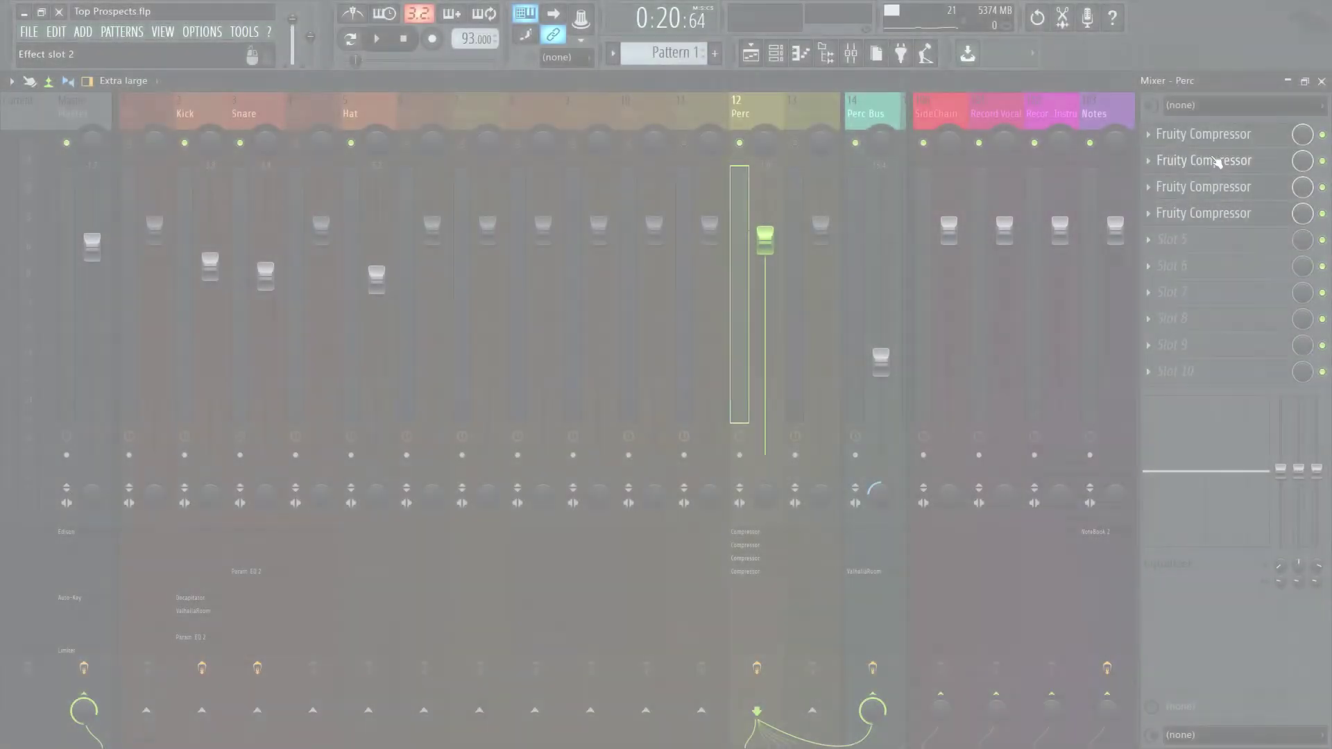
Open each Fruity Compressor in slots 1 through 4 of the Perc insert.
left_click(1219, 144)
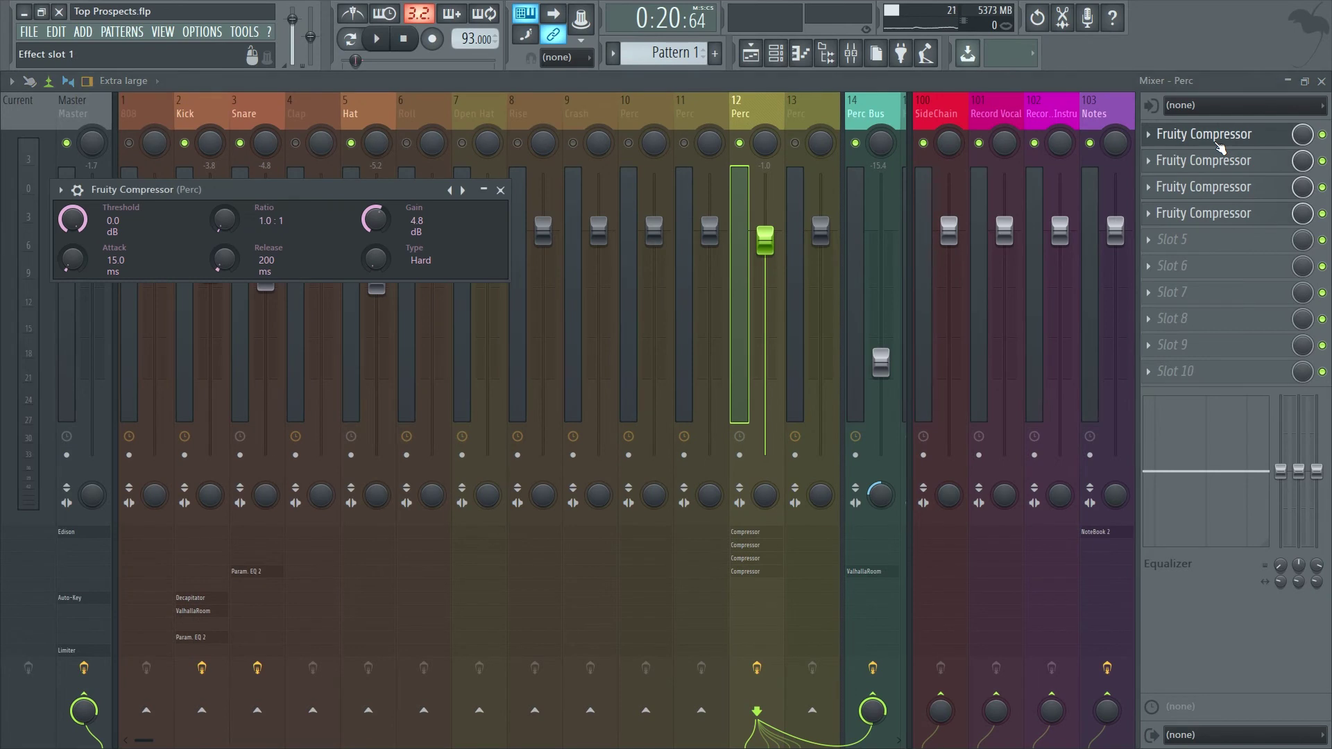
left_click(1219, 167)
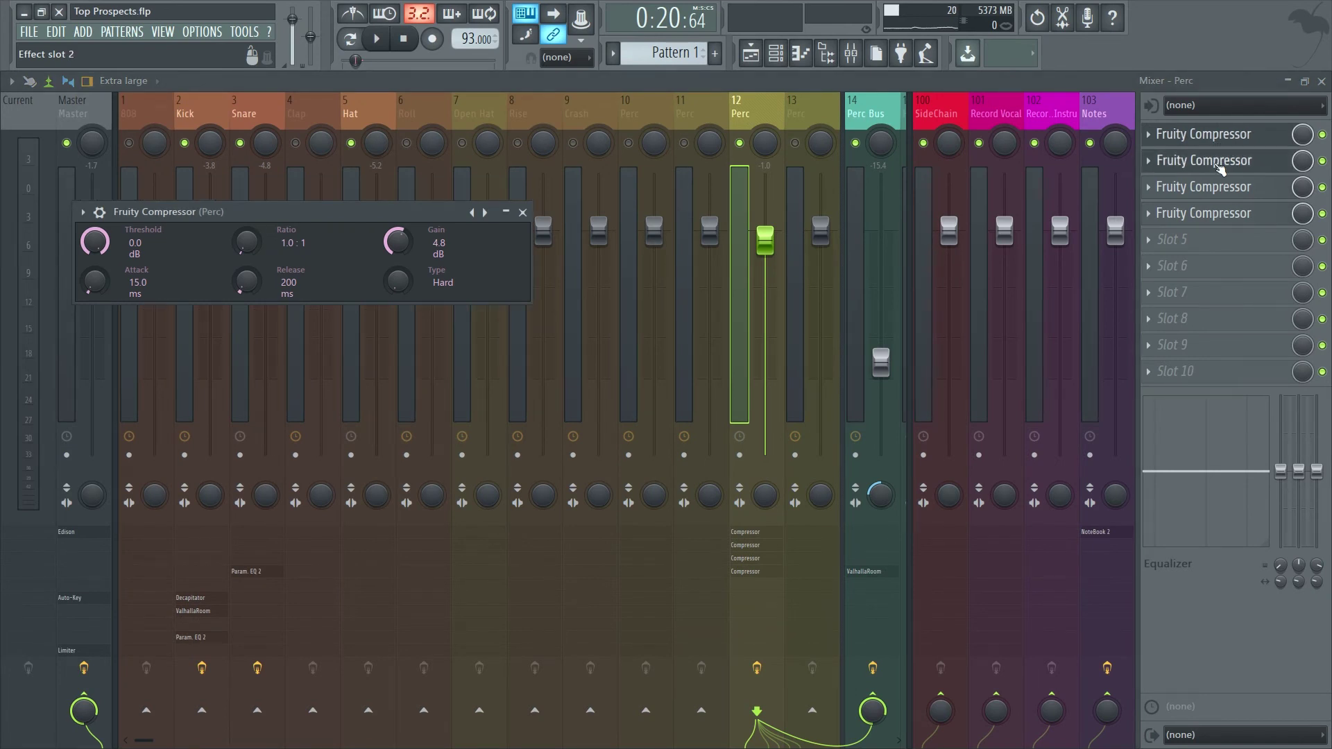
left_click(1213, 198)
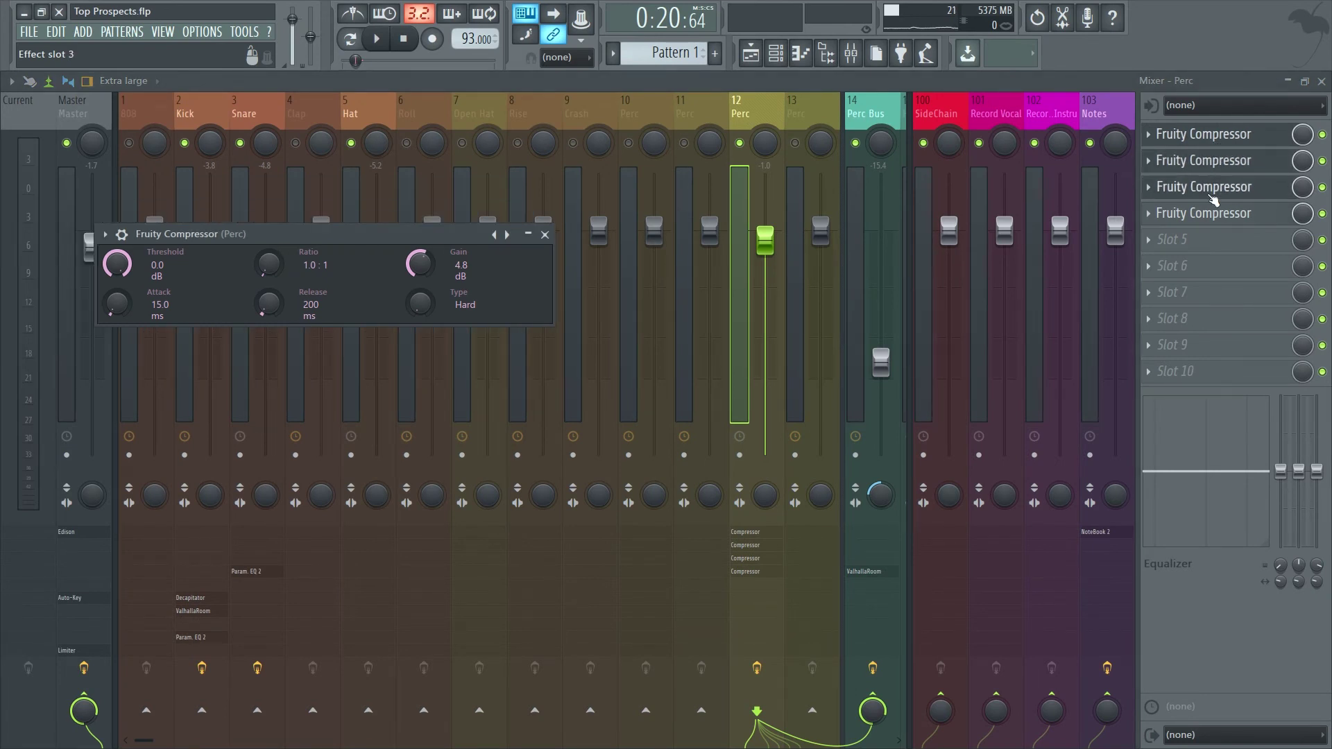
left_click(1205, 223)
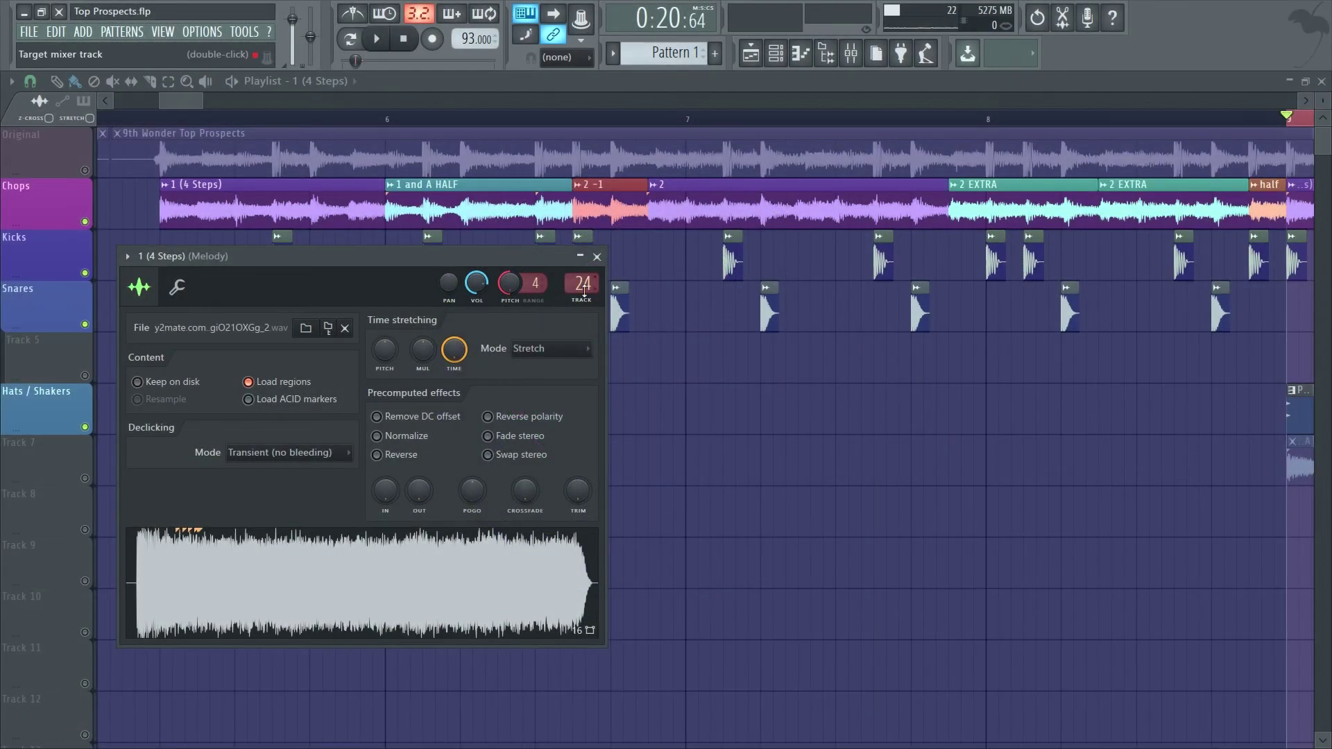
Bring up the High insert's FabFilter Pro-Q 3 from the Mixer (F9).
key("F9")
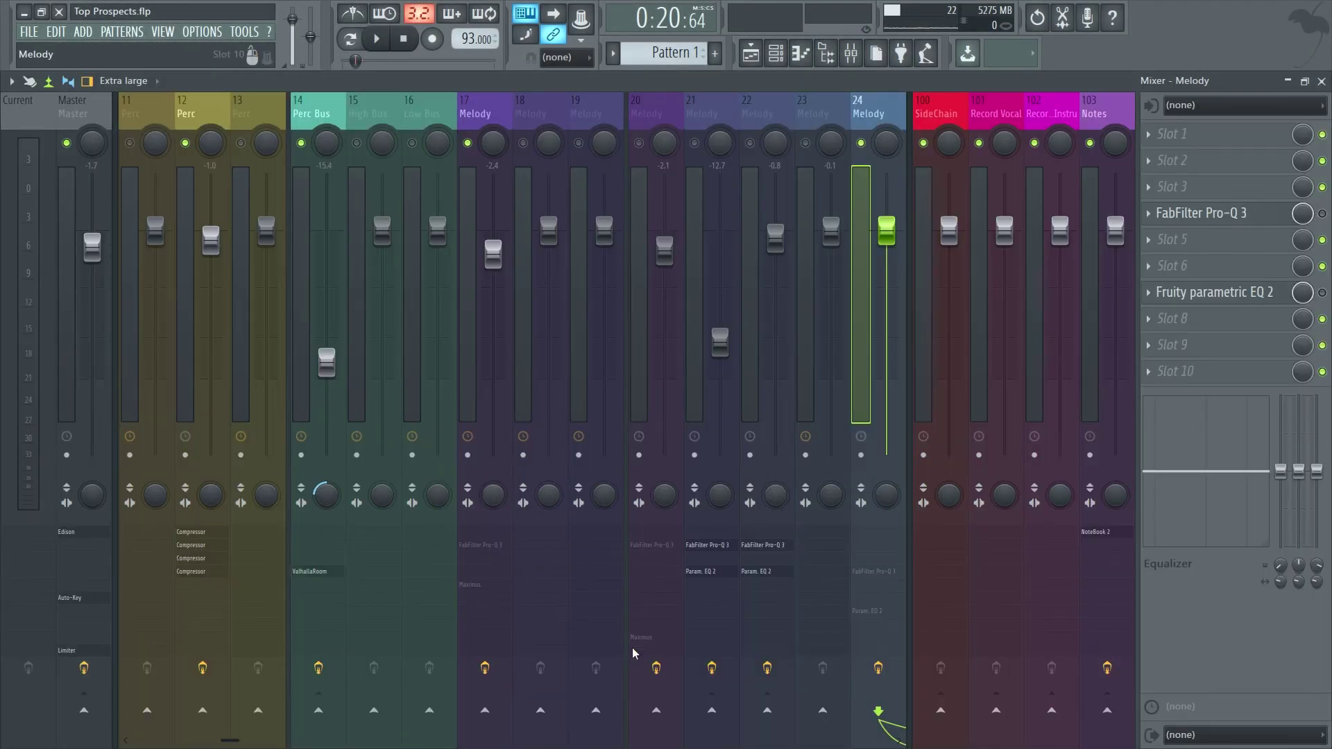
scroll(506, 643, "right", 5)
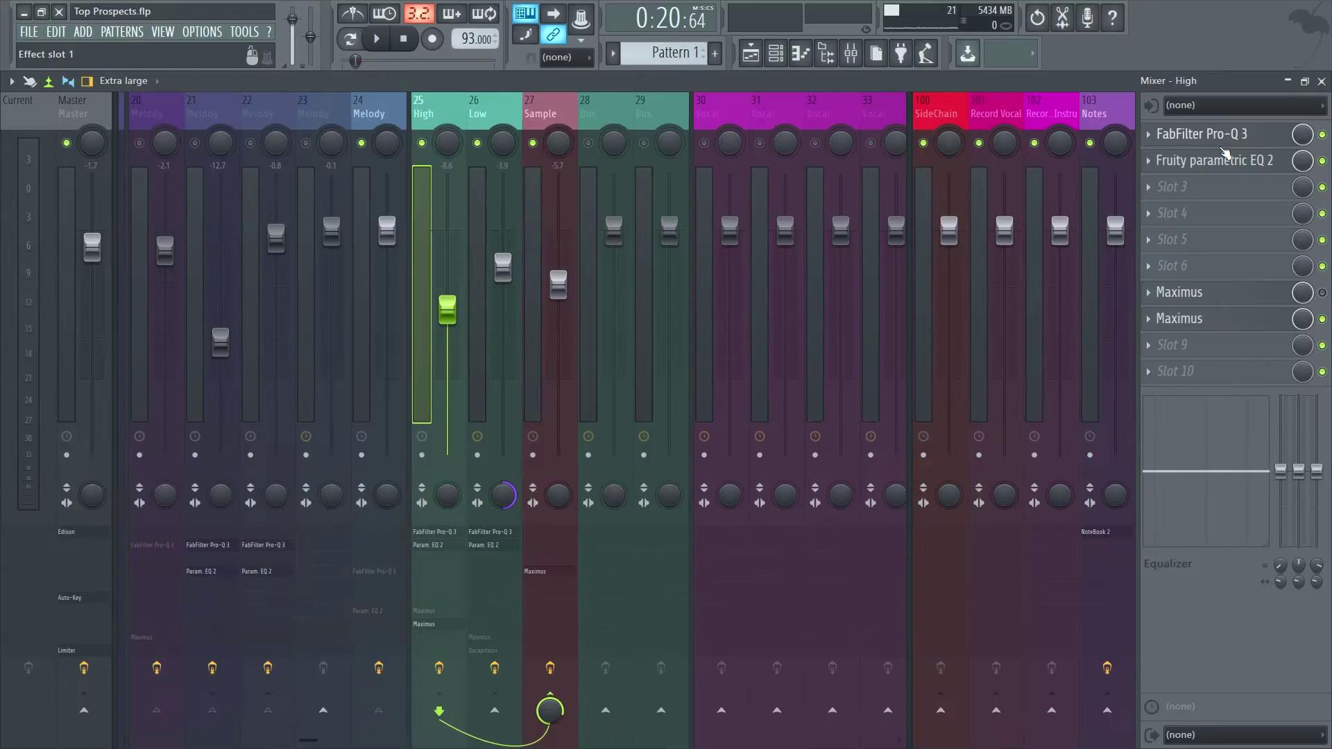
left_click(1222, 138)
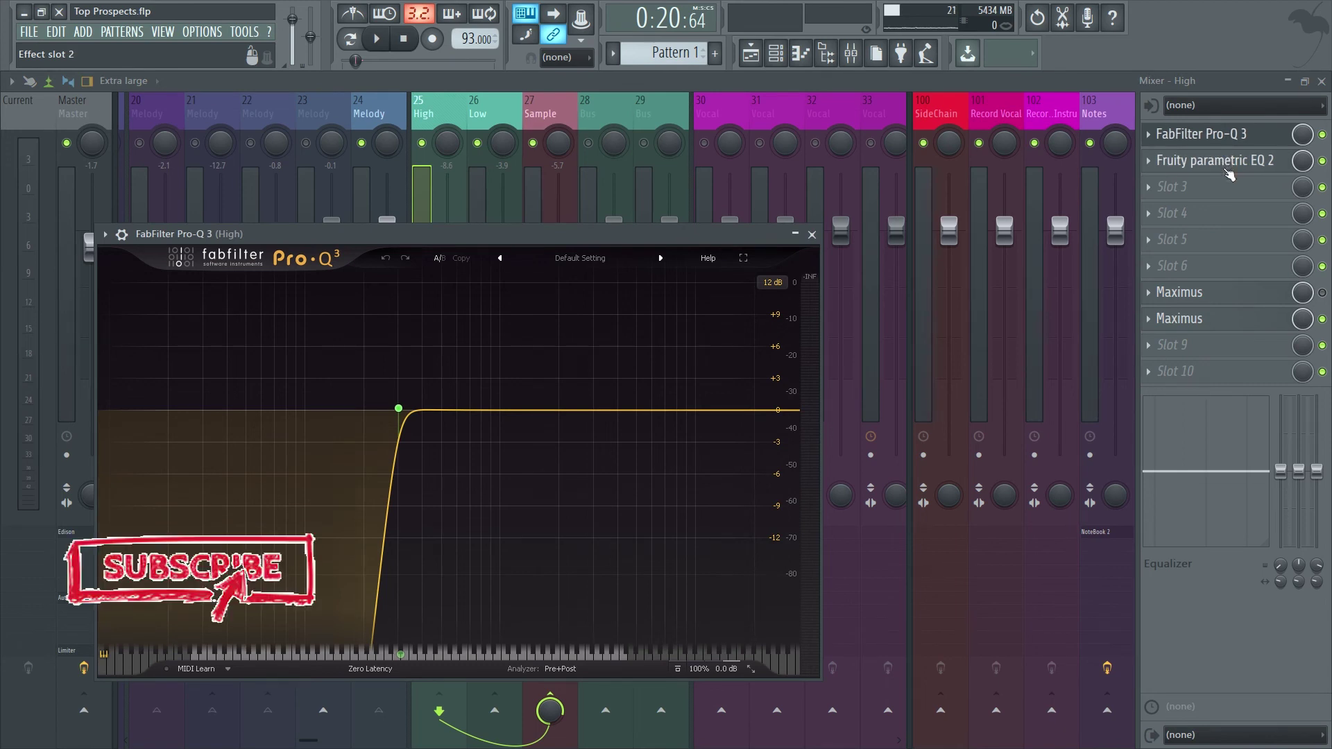
Review the High track's Fruity parametric EQ 2 and Maximus HIGH band, then select the Low insert.
left_click(1229, 170)
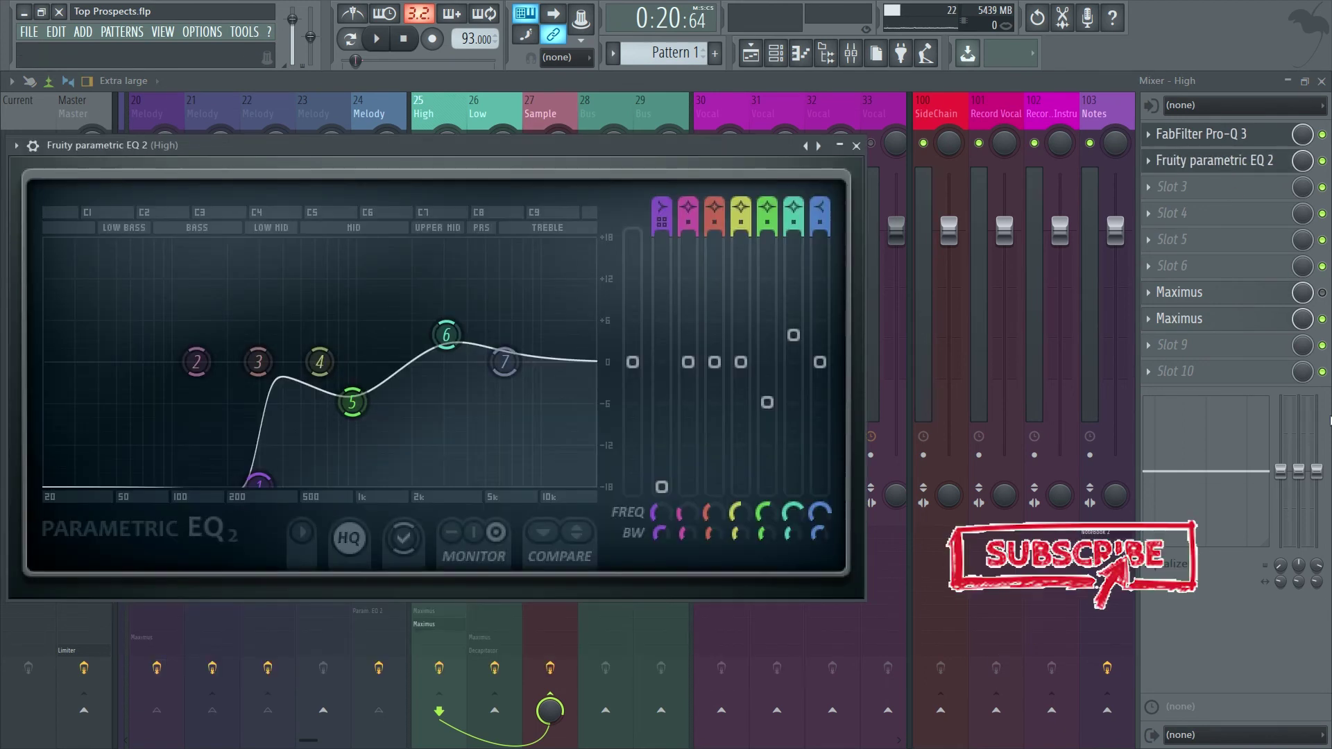
left_click(1261, 323)
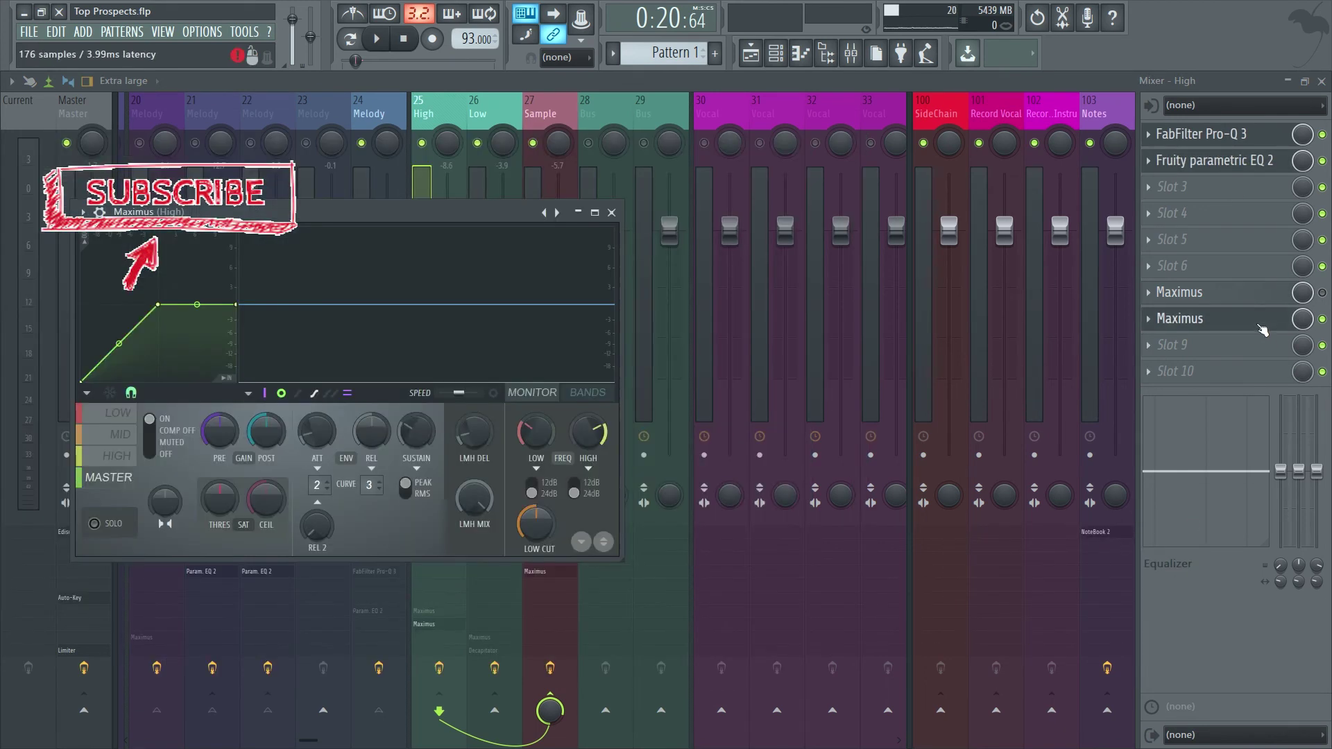
left_click(120, 466)
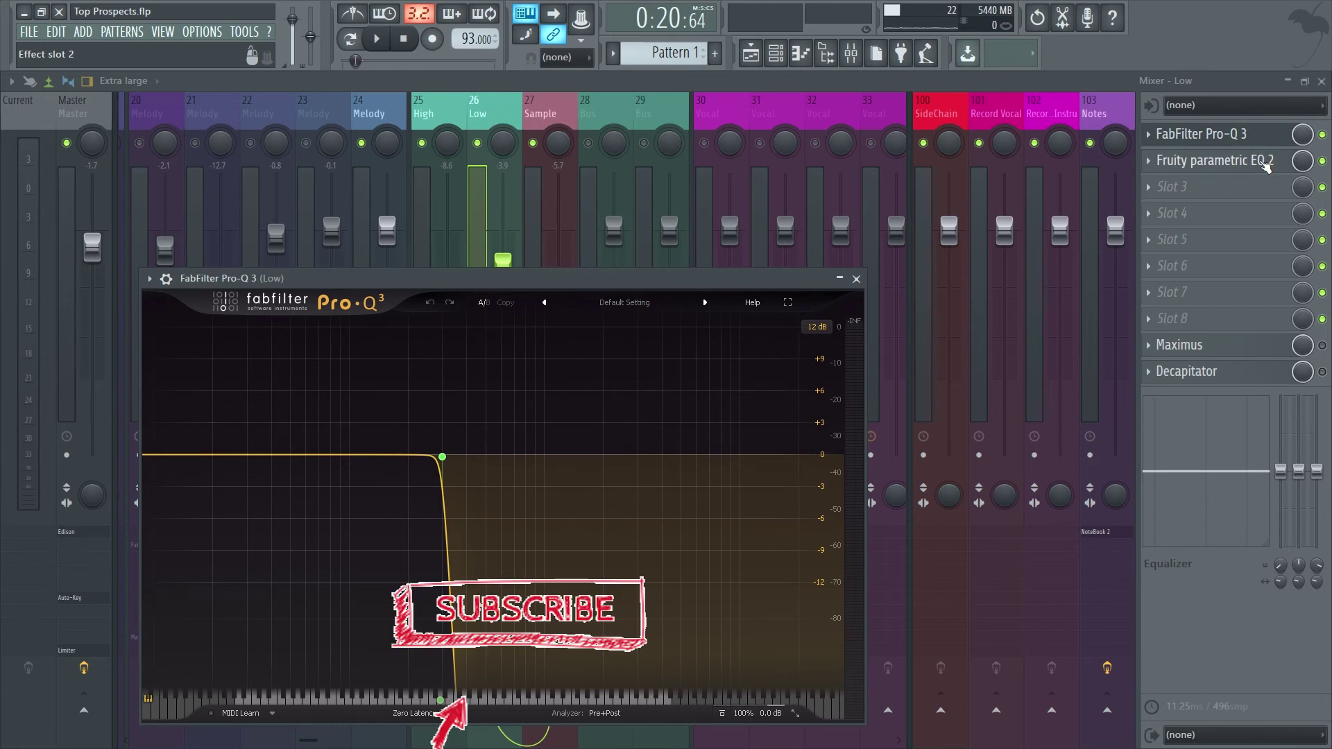
left_click(1264, 163)
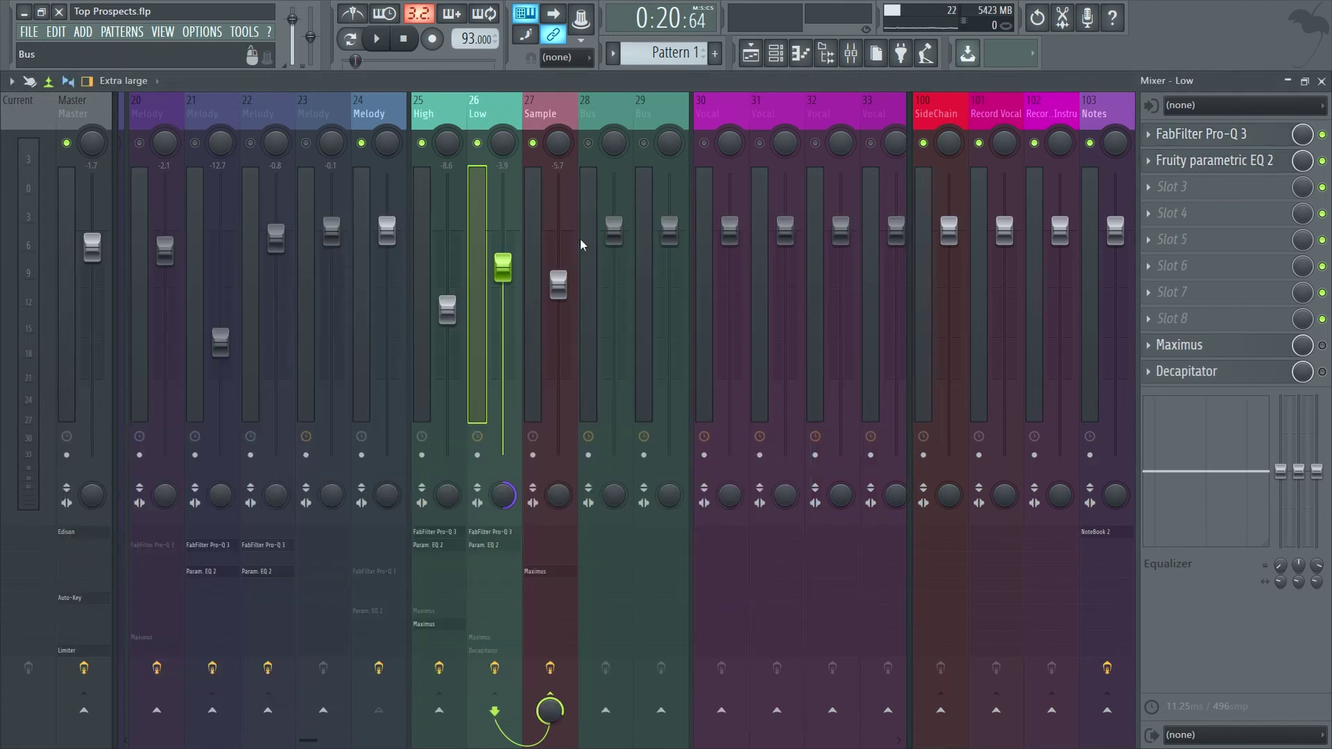
Compare the effect slots of mixer inserts 27 Sample and 26 Low.
left_click(531, 172)
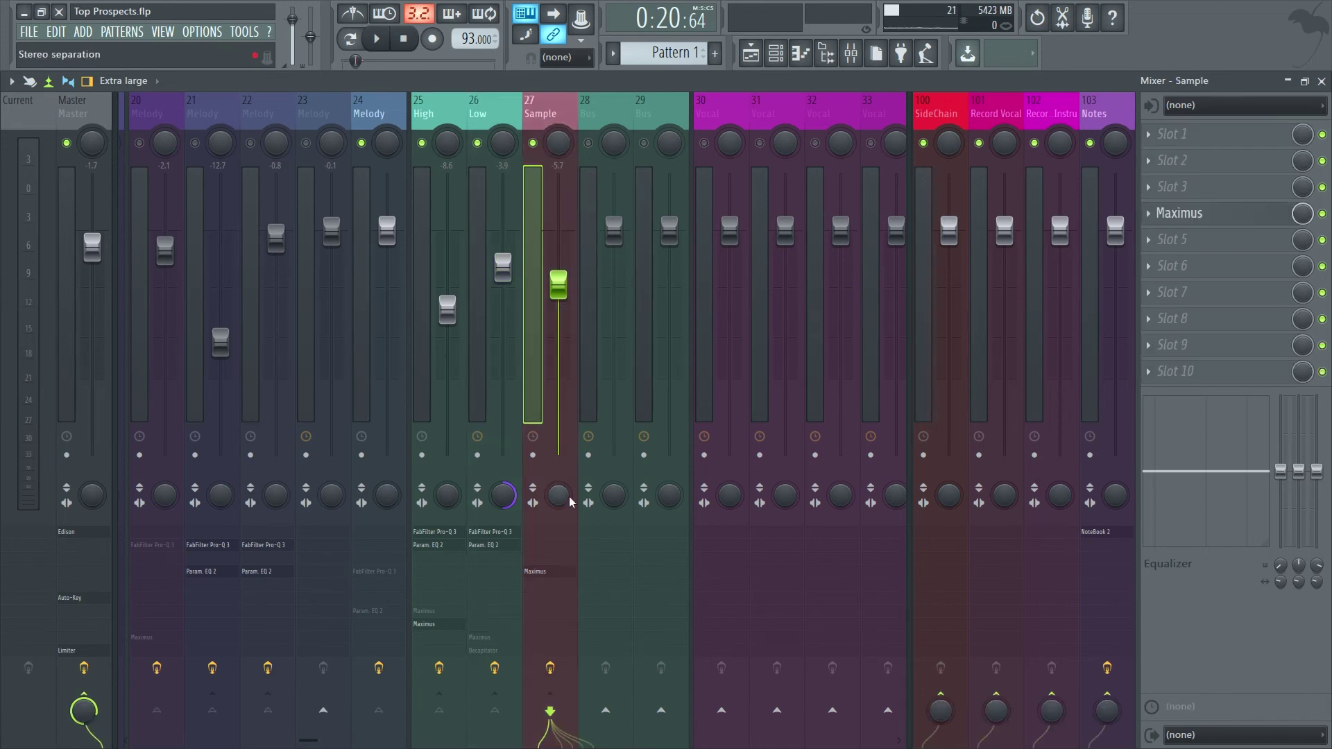
left_click(514, 494)
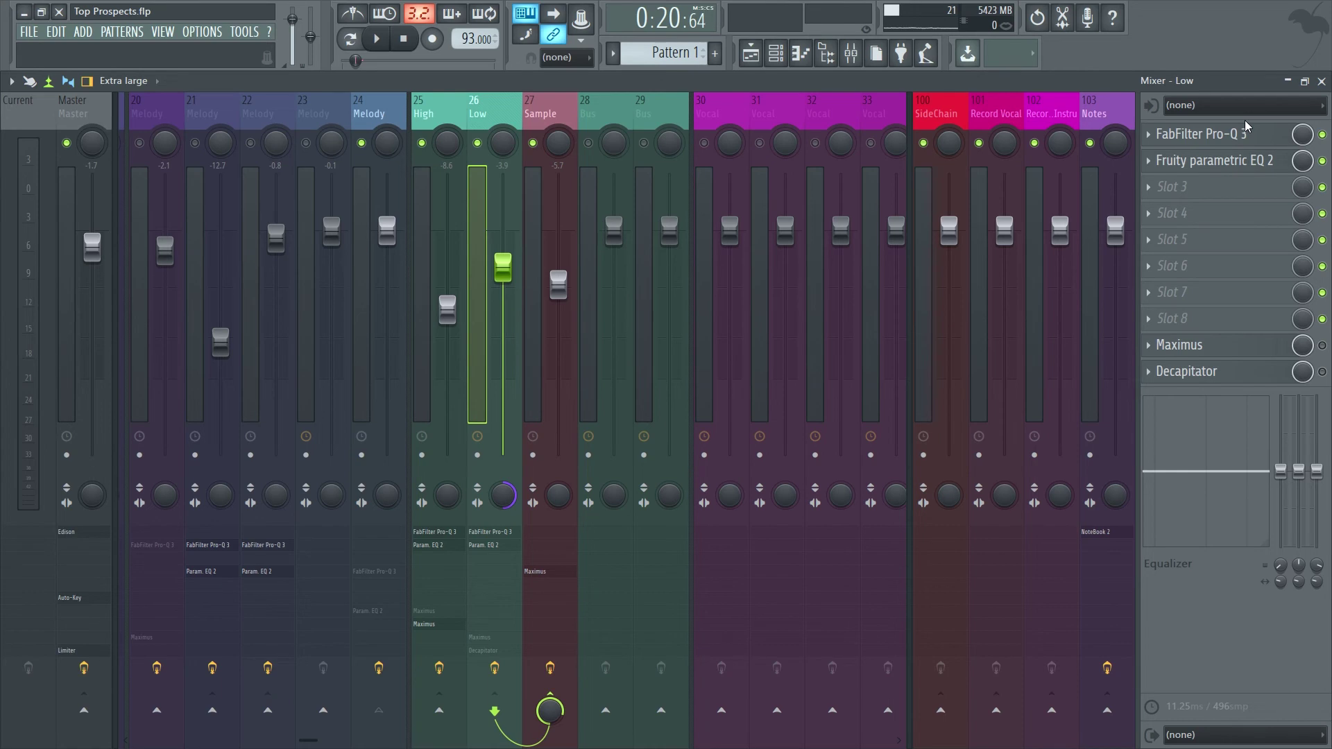
View the Sample track's Maximus LOW, MID and HIGH bands, then the Kick's Decapitator distortion.
key("Right")
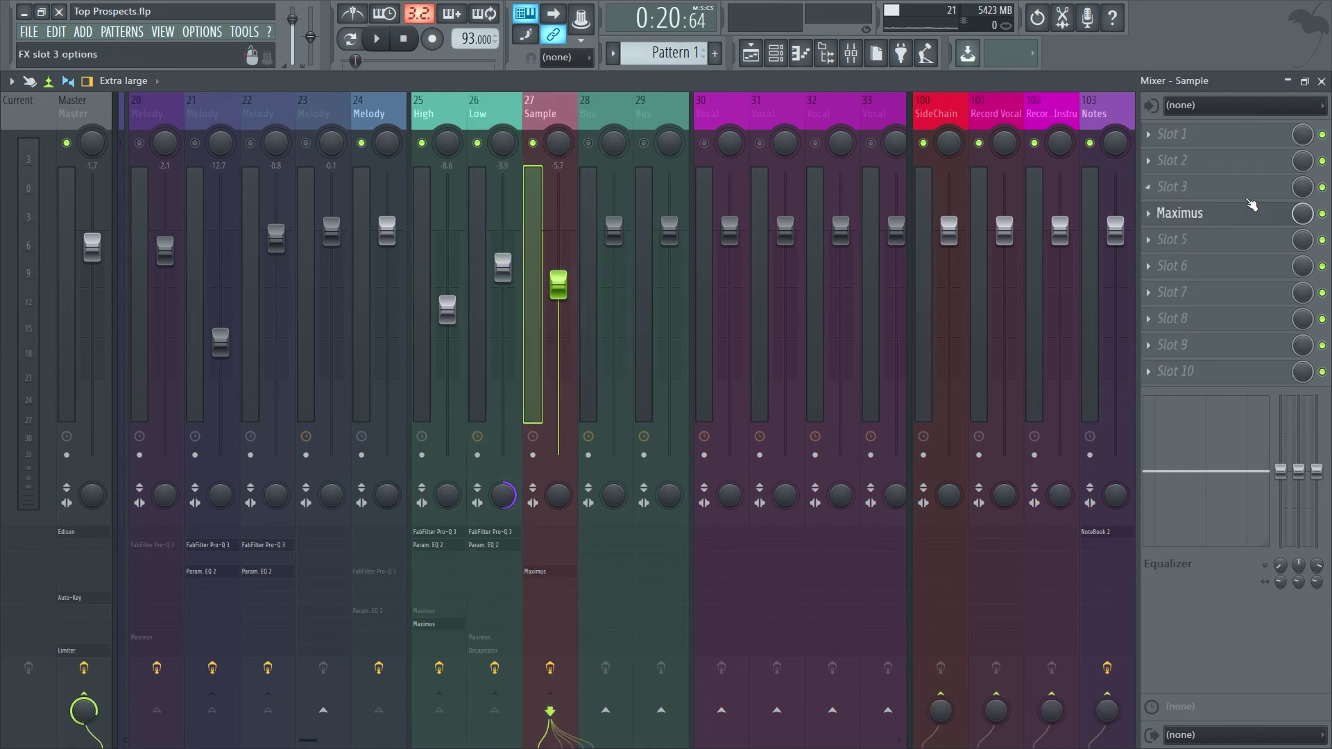
left_click(1179, 213)
left_click(111, 420)
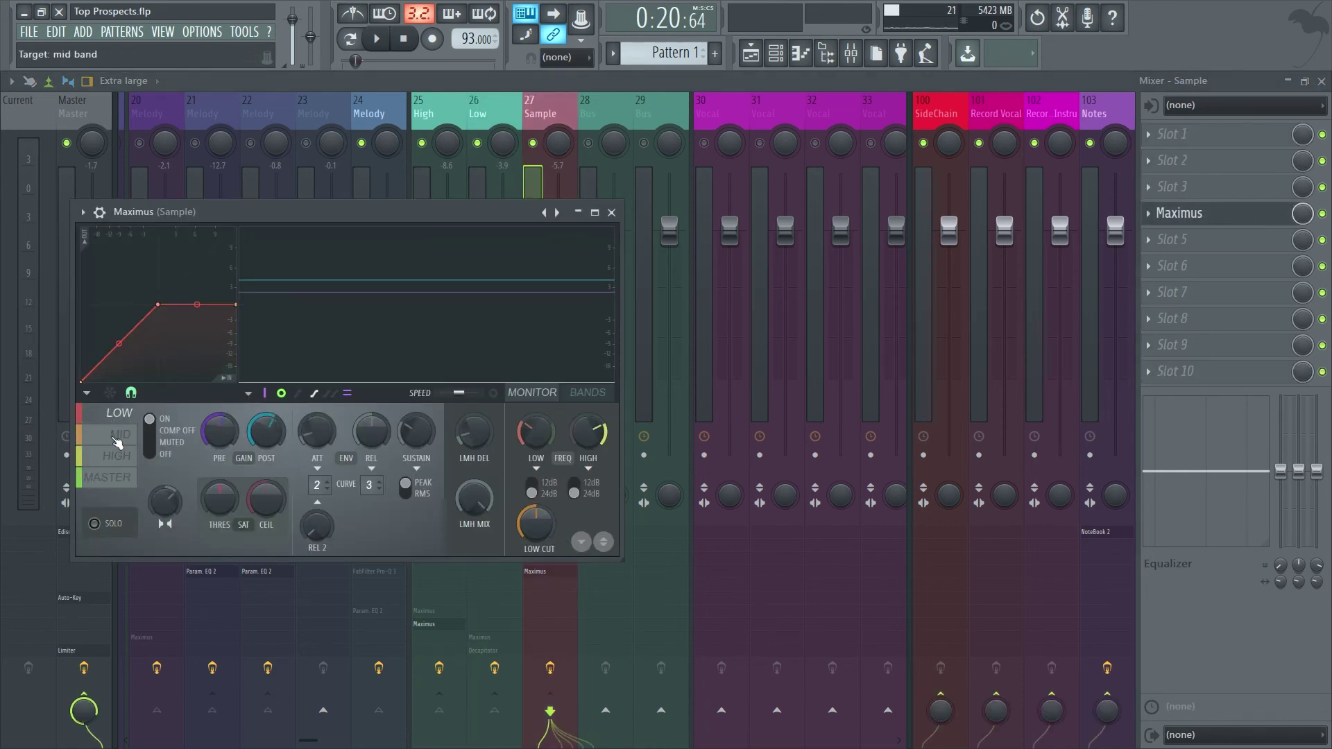
left_click(118, 437)
left_click(119, 450)
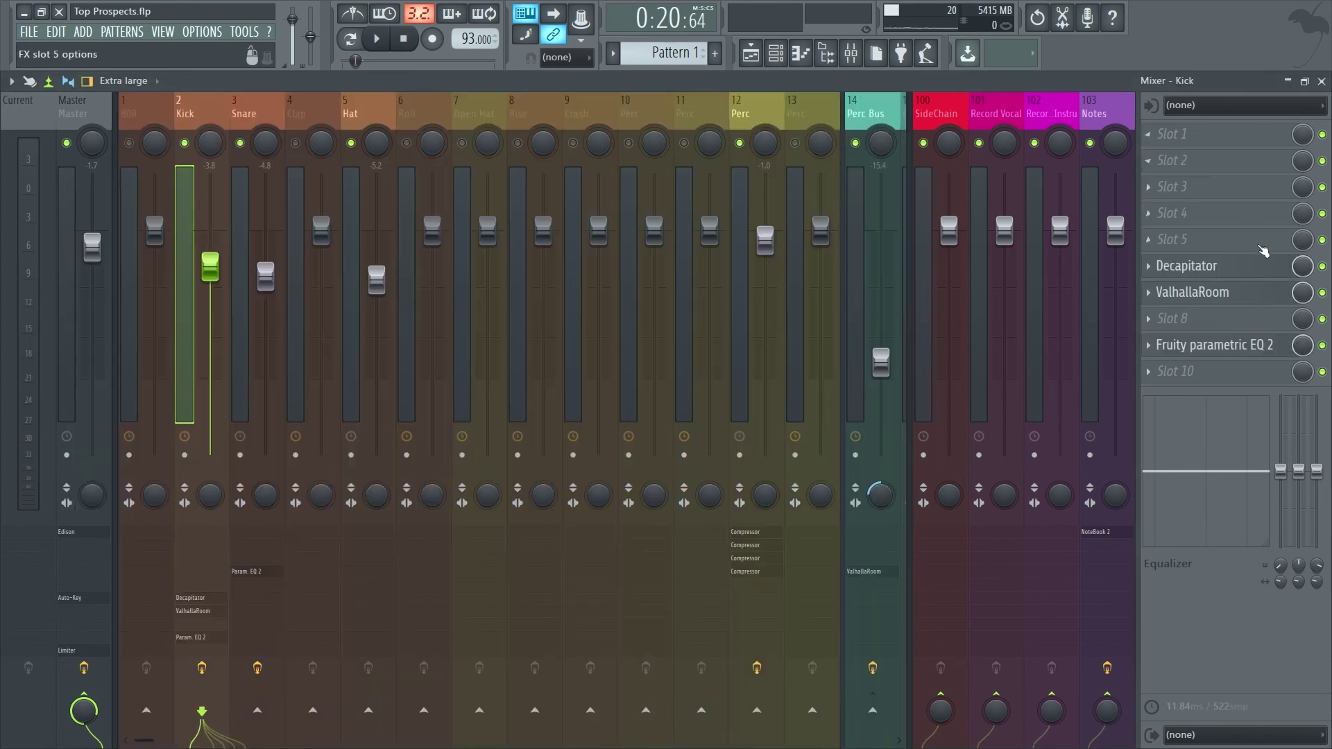
left_click(1230, 269)
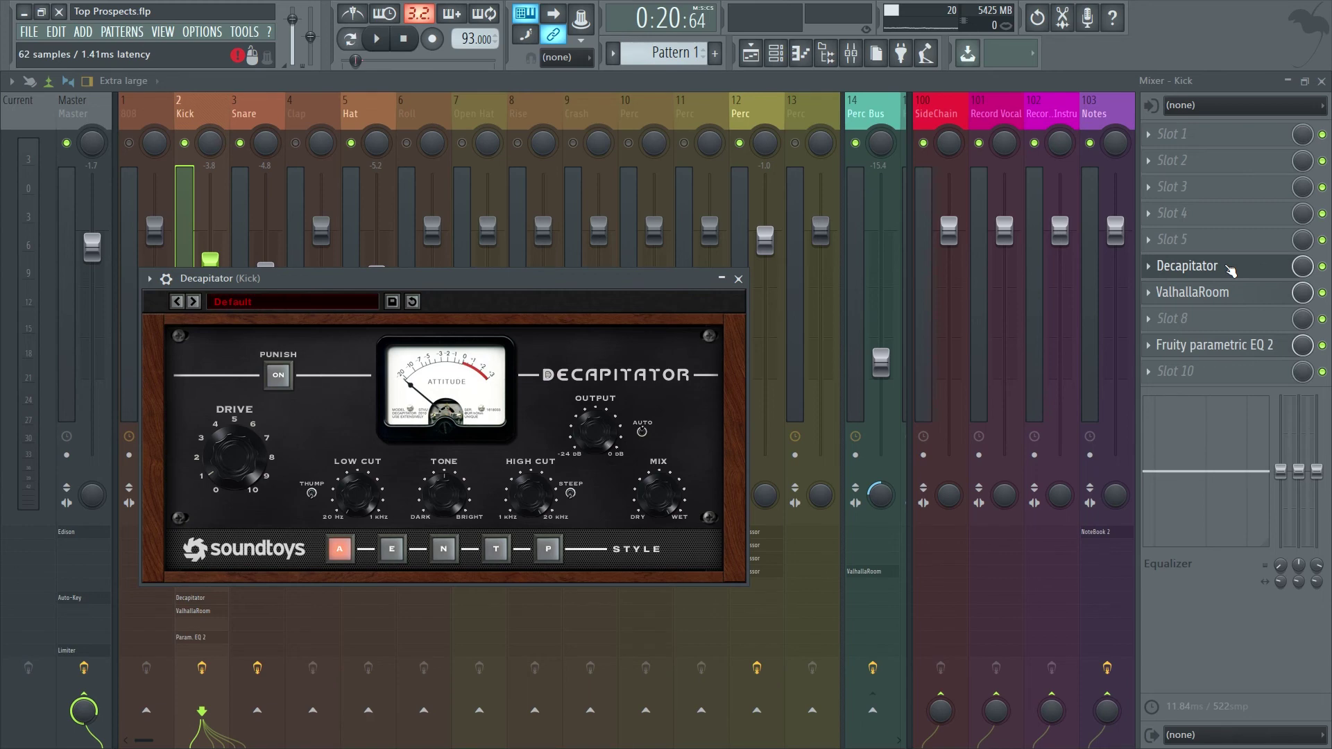
Check the Kick's ValhallaRoom reverb, then step through the Snare, Hat and Perc inserts.
left_click(1229, 292)
left_click(244, 113)
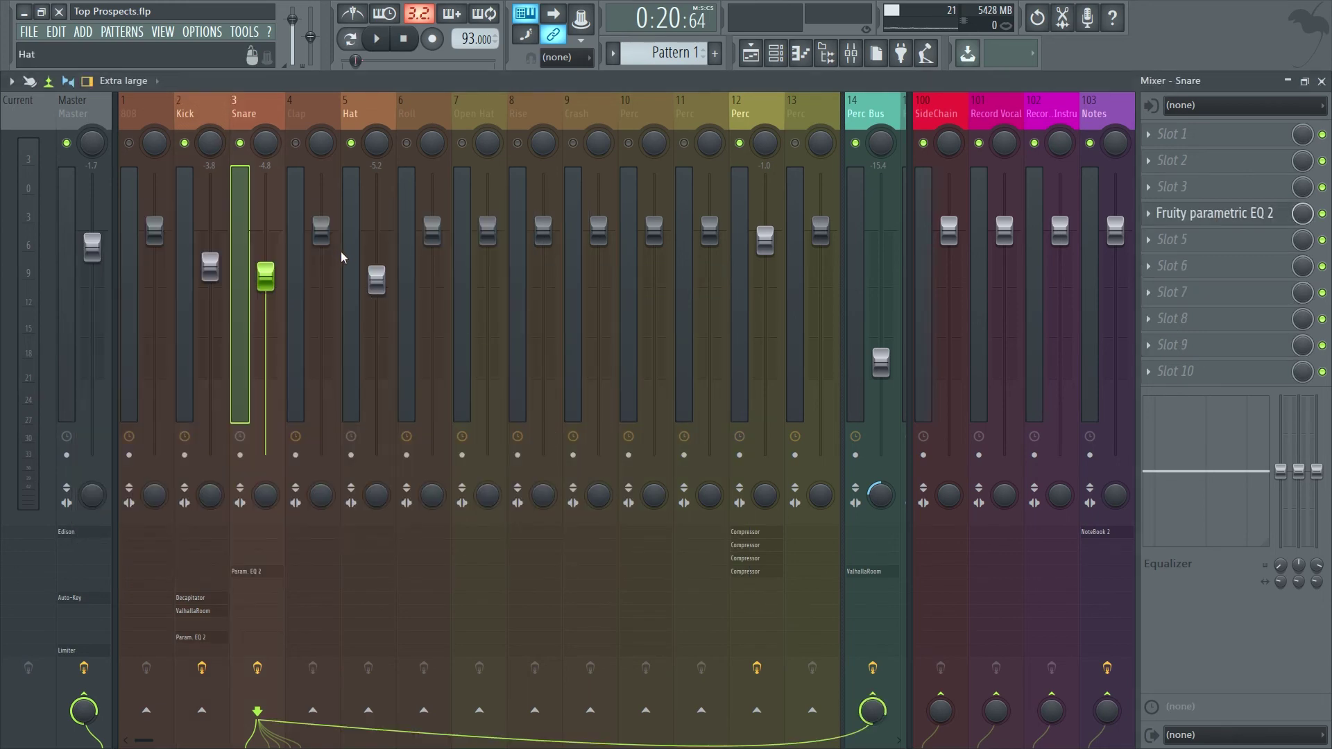
left_click(349, 254)
left_click(739, 239)
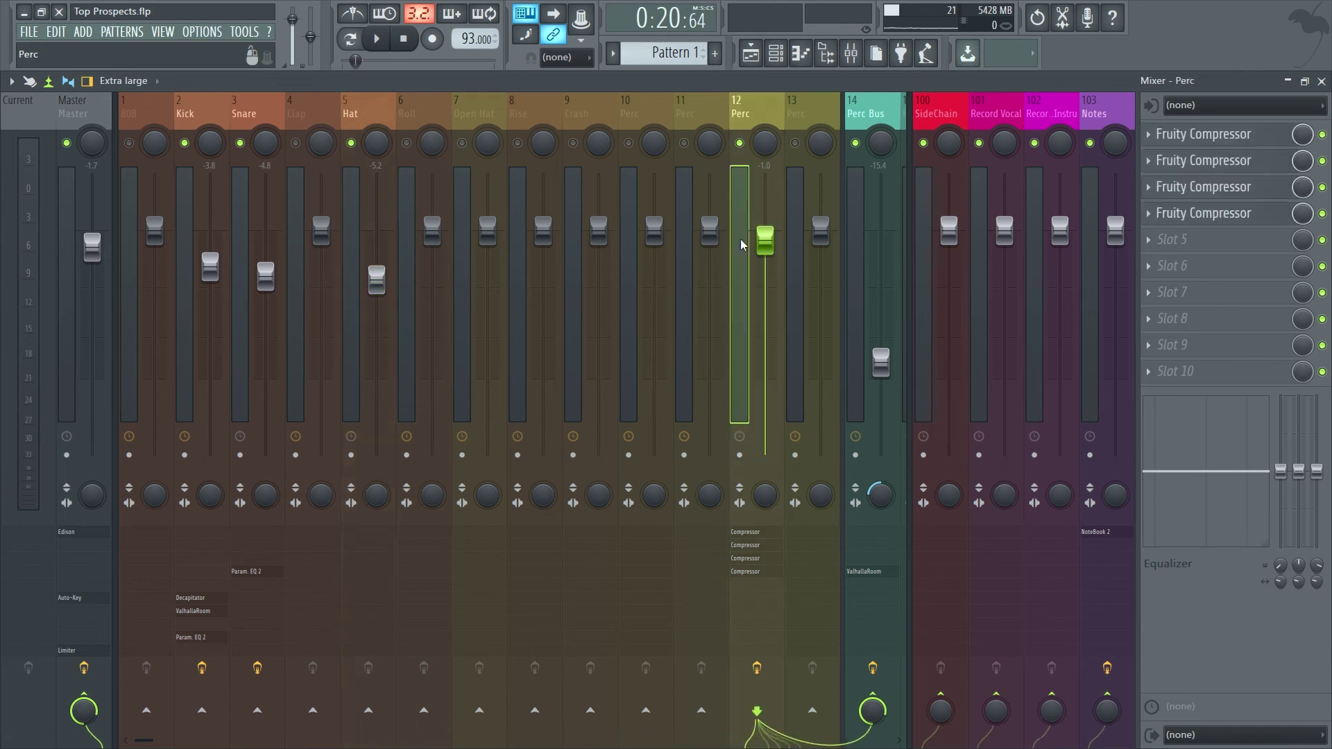
scroll(709, 543, "down", 6)
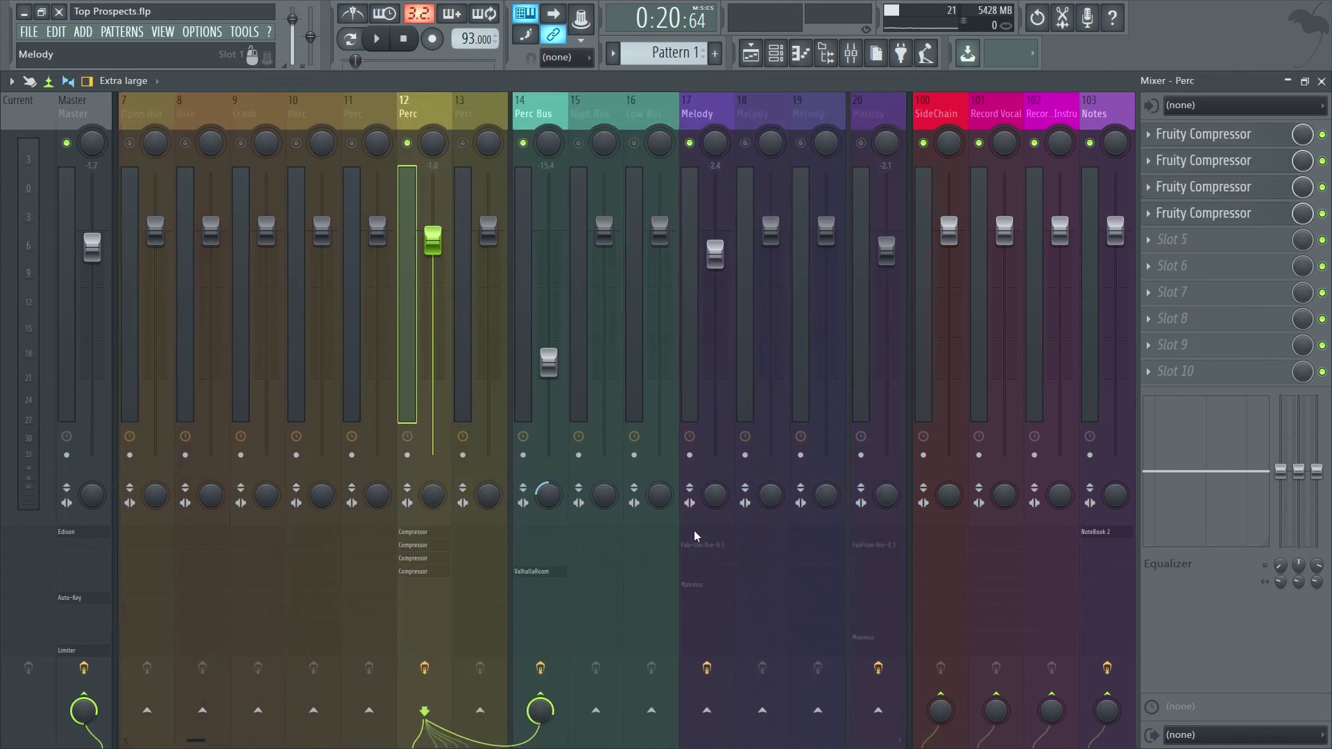
Show the Perc Bus insert's ValhallaRoom reverb in Large Room mode.
left_click(522, 284)
left_click(1205, 219)
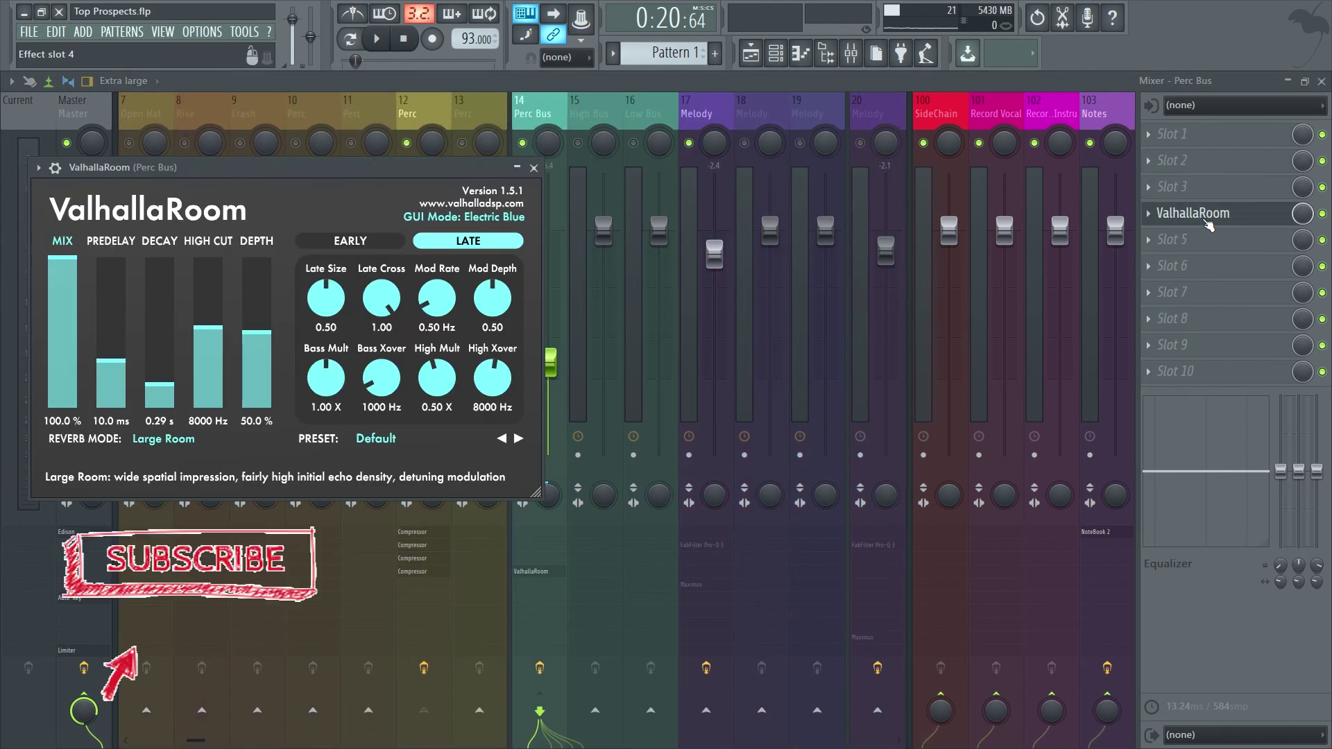